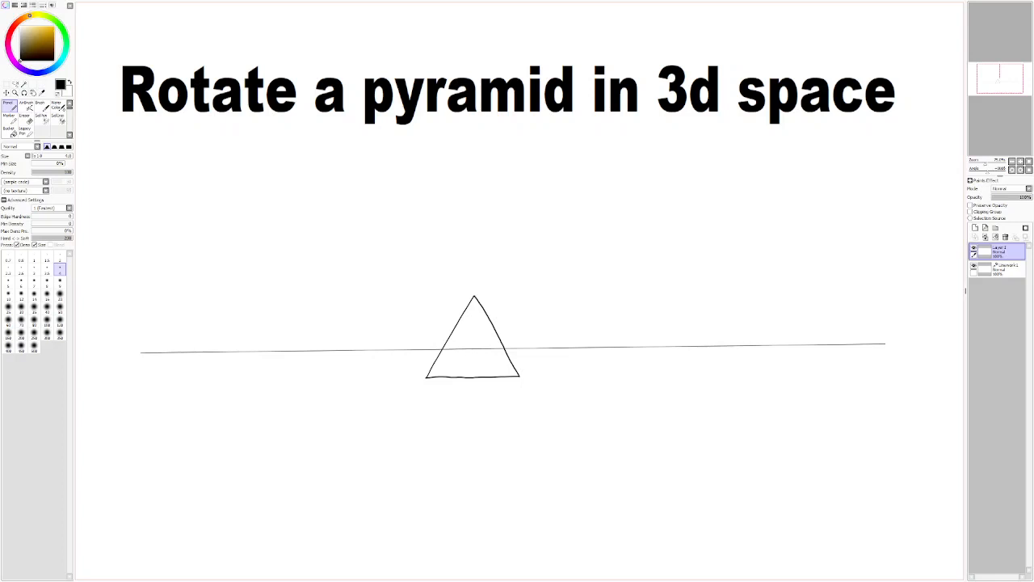
# Draw a corner-on box's two top front edges plus its front and right vertical edges above the horizon line.
pyautogui.moveTo(256, 209); pyautogui.dragTo(321, 226)
pyautogui.hotkey('ctrl', 'z')
pyautogui.moveTo(311, 222); pyautogui.dragTo(268, 209)
pyautogui.hotkey('ctrl', 'z')
pyautogui.moveTo(320, 281); pyautogui.dragTo(320, 283)
pyautogui.moveTo(389, 205); pyautogui.dragTo(323, 225)
pyautogui.moveTo(389, 205); pyautogui.dragTo(389, 242)
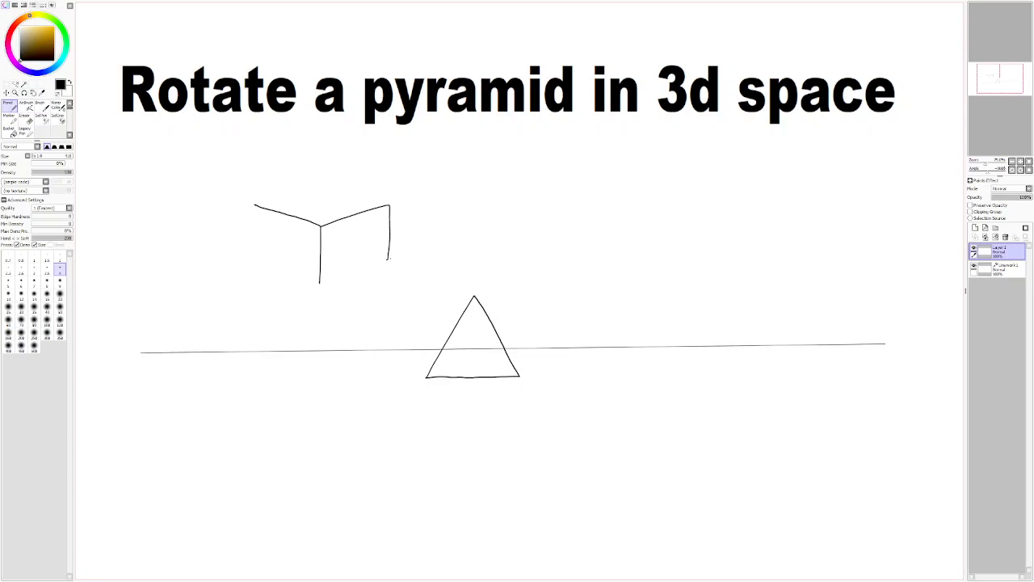
pyautogui.hotkey('ctrl', 'z')
pyautogui.moveTo(390, 206); pyautogui.dragTo(388, 254)
pyautogui.hotkey('ctrl', 'z')
pyautogui.hotkey('ctrl', 'z')
pyautogui.moveTo(396, 170)
pyautogui.mouseDown()
pyautogui.moveTo(252, 295)
pyautogui.moveTo(356, 152)
pyautogui.mouseUp()
pyautogui.hotkey('ctrl', 'z')
pyautogui.moveTo(501, 275)
pyautogui.mouseDown()
pyautogui.moveTo(426, 279)
pyautogui.moveTo(592, 365)
pyautogui.moveTo(415, 293)
pyautogui.mouseUp()
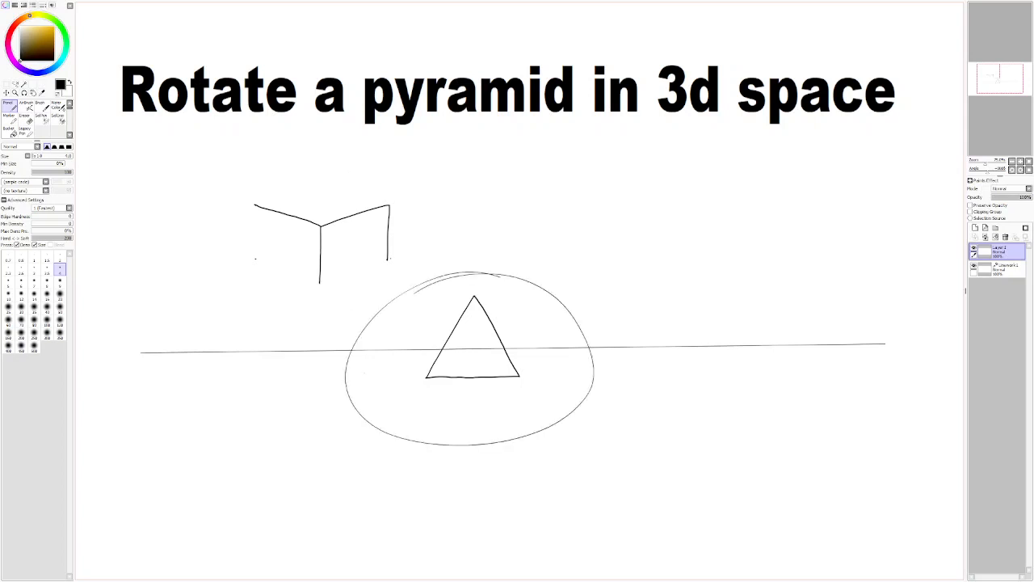
pyautogui.hotkey('ctrl', 'z')
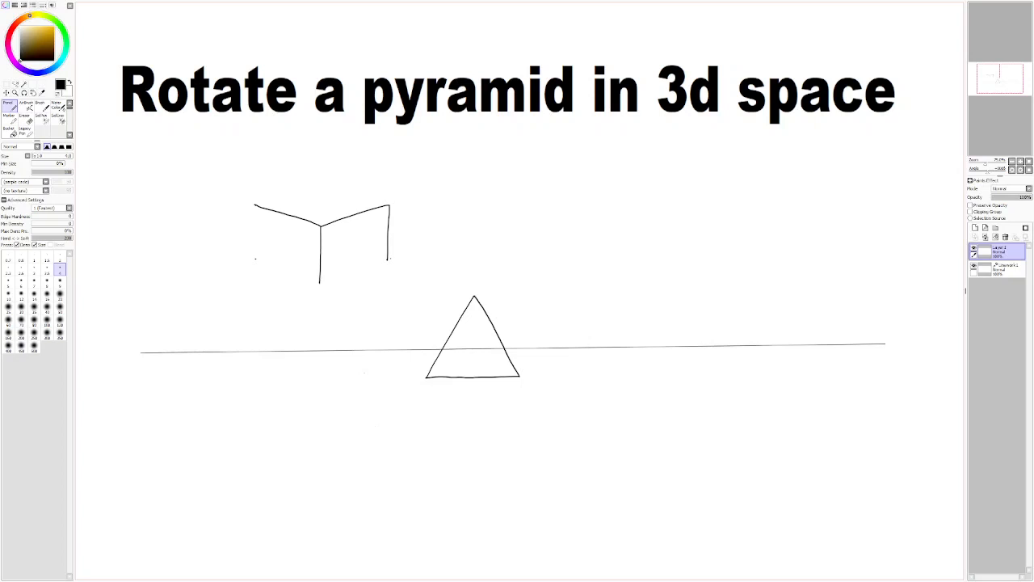
# Hide and show the linework layer to check which lines it holds.
pyautogui.click(974, 266)
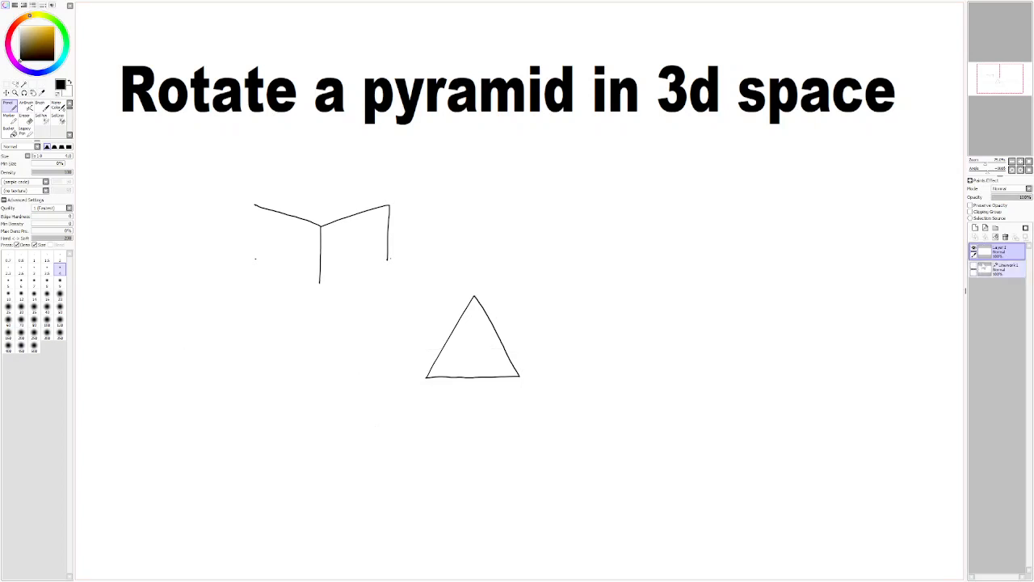
pyautogui.click(1002, 268)
pyautogui.click(1000, 256)
pyautogui.click(974, 266)
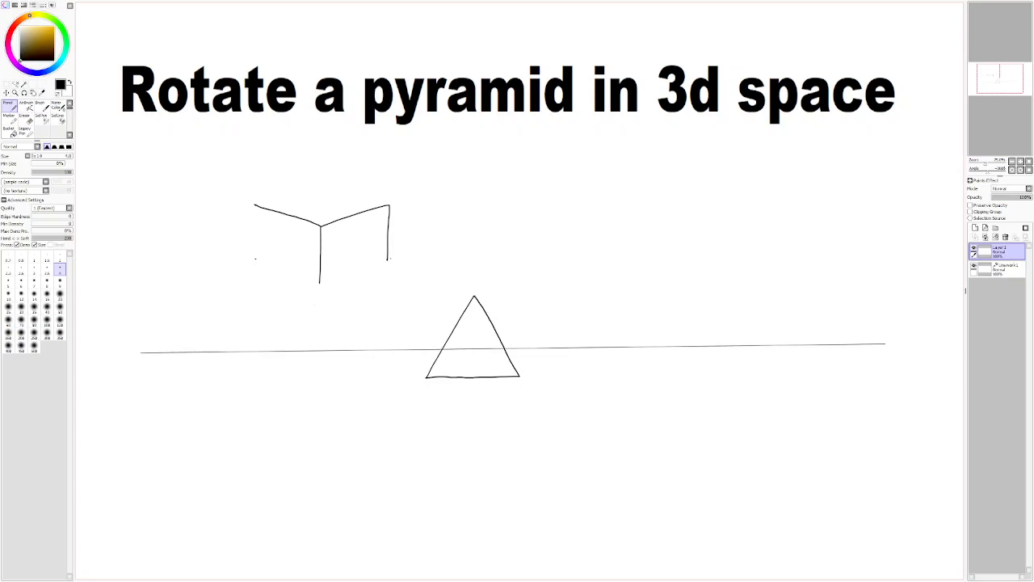
# Select the unfinished box and move it below the horizon line, to the left of the triangle.
pyautogui.click(5, 85)
pyautogui.moveTo(412, 282); pyautogui.dragTo(541, 399)
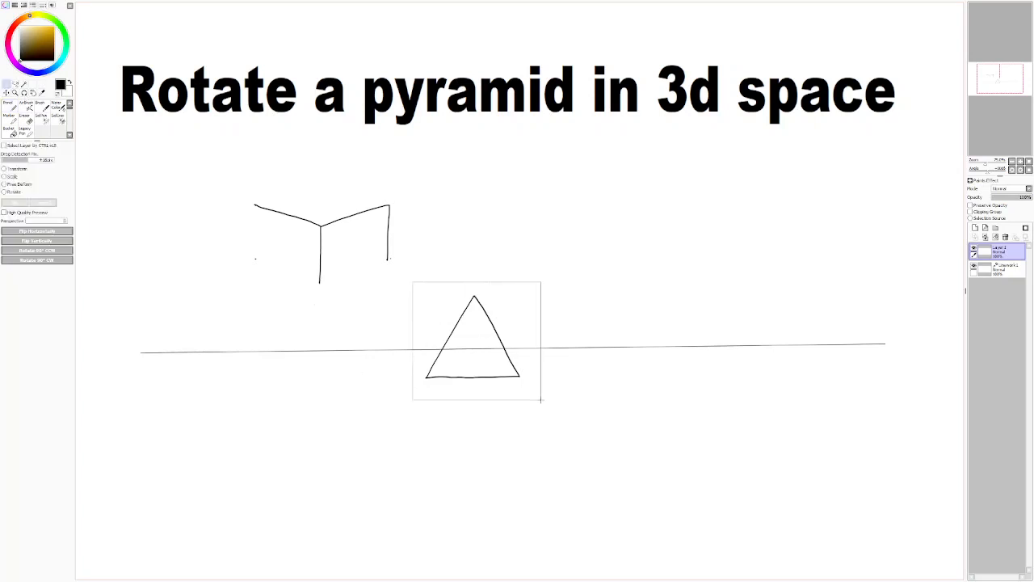
pyautogui.hotkey('ctrl', 'd')
pyautogui.moveTo(200, 174); pyautogui.dragTo(432, 299)
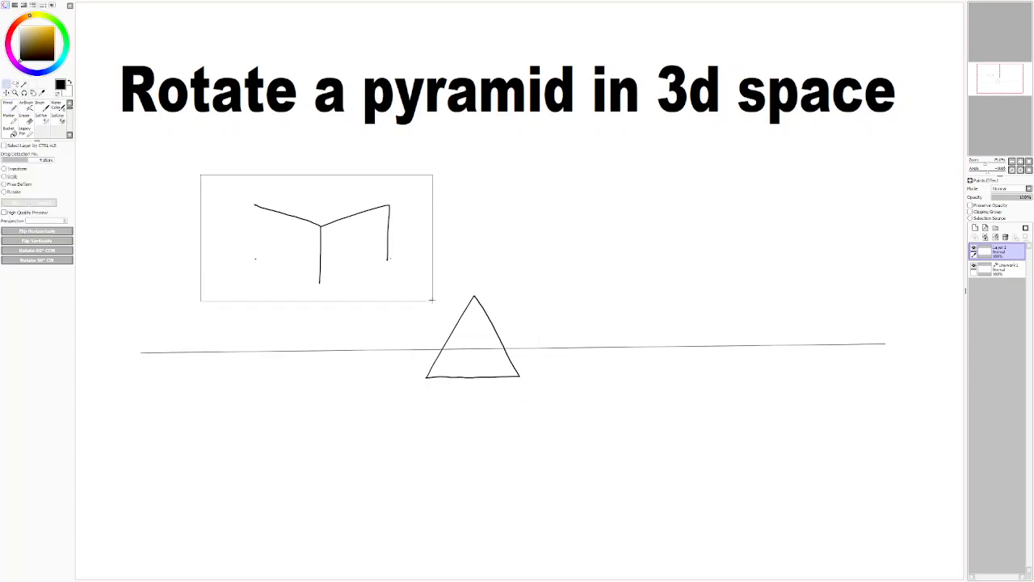
pyautogui.moveTo(389, 248)
pyautogui.mouseDown()
pyautogui.moveTo(360, 453)
pyautogui.moveTo(369, 449)
pyautogui.mouseUp()
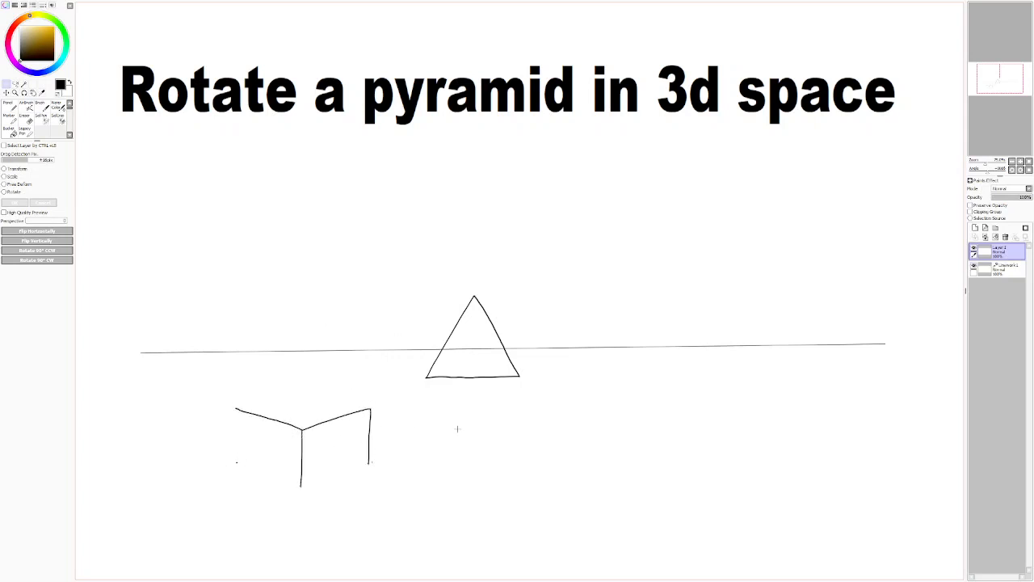
# Draw the back-right edge of the box's top face with the pen.
pyautogui.click(8, 103)
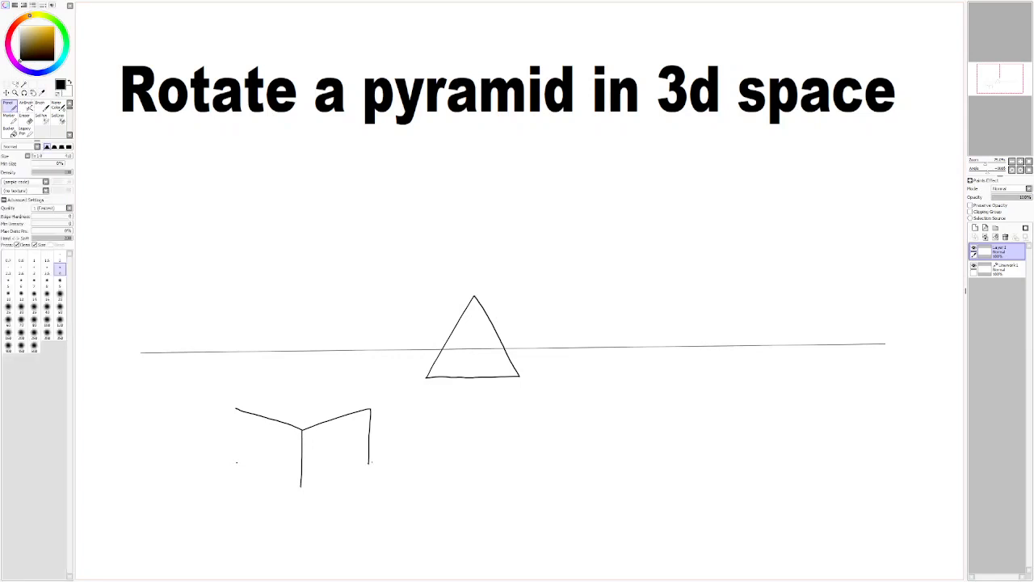
pyautogui.moveTo(415, 331)
pyautogui.mouseDown()
pyautogui.moveTo(445, 331)
pyautogui.moveTo(421, 340)
pyautogui.mouseUp()
pyautogui.hotkey('ctrl', 'z')
pyautogui.moveTo(361, 407); pyautogui.dragTo(313, 394)
pyautogui.hotkey('ctrl', 'z')
pyautogui.moveTo(369, 408); pyautogui.dragTo(351, 403)
# Draw the box's bottom front edges and its left vertical edge.
pyautogui.moveTo(368, 462); pyautogui.dragTo(300, 484)
pyautogui.hotkey('ctrl', 'z')
pyautogui.moveTo(369, 463); pyautogui.dragTo(306, 484)
pyautogui.moveTo(237, 409); pyautogui.dragTo(237, 455)
pyautogui.hotkey('ctrl', 'z')
# Close the box's top face with its back-left edge.
pyautogui.moveTo(303, 396); pyautogui.dragTo(253, 403)
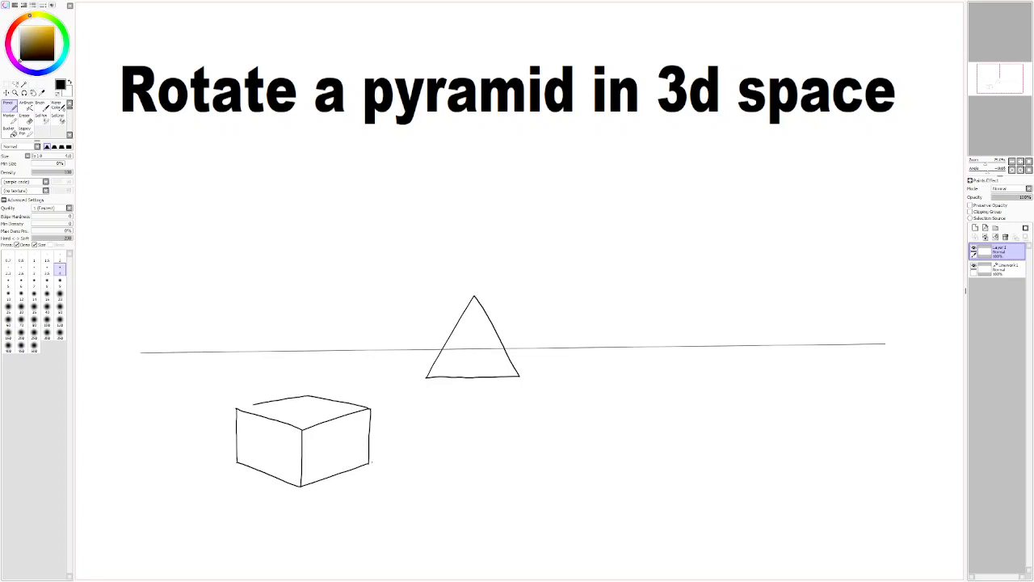
pyautogui.hotkey('ctrl', 'z')
pyautogui.moveTo(306, 396); pyautogui.dragTo(255, 404)
pyautogui.moveTo(307, 396); pyautogui.dragTo(307, 454)
pyautogui.hotkey('ctrl', 'z')
pyautogui.hotkey('ctrl', 'z')
pyautogui.moveTo(303, 451); pyautogui.dragTo(244, 461)
pyautogui.hotkey('ctrl', 'z')
pyautogui.moveTo(306, 451)
pyautogui.mouseDown()
pyautogui.moveTo(237, 462)
pyautogui.moveTo(294, 455)
pyautogui.moveTo(246, 460)
pyautogui.mouseUp()
pyautogui.hotkey('ctrl', 'z')
pyautogui.hotkey('ctrl', 'z')
pyautogui.hotkey('ctrl', 'z')
pyautogui.moveTo(306, 451); pyautogui.dragTo(251, 458)
pyautogui.hotkey('ctrl', 'z')
pyautogui.moveTo(306, 450); pyautogui.dragTo(247, 459)
pyautogui.moveTo(369, 463); pyautogui.dragTo(330, 456)
pyautogui.hotkey('ctrl', 'z')
pyautogui.moveTo(369, 463); pyautogui.dragTo(310, 449)
pyautogui.hotkey('ctrl', 'z')
pyautogui.hotkey('ctrl', 'z')
pyautogui.hotkey('ctrl', 'z')
pyautogui.moveTo(306, 401); pyautogui.dragTo(306, 433)
pyautogui.hotkey('ctrl', 'z')
pyautogui.hotkey('ctrl', 'z')
pyautogui.hotkey('ctrl', 'z')
pyautogui.hotkey('ctrl', 'z')
# Draw the box's hidden bottom back edges so the box reads as see-through.
pyautogui.moveTo(302, 449); pyautogui.dragTo(240, 463)
pyautogui.hotkey('ctrl', 'z')
pyautogui.moveTo(304, 447); pyautogui.dragTo(242, 462)
pyautogui.moveTo(370, 463); pyautogui.dragTo(305, 446)
pyautogui.hotkey('ctrl', 'z')
pyautogui.moveTo(369, 462); pyautogui.dragTo(344, 457)
# Annotate the triangle with an arrow coming from a bracketed list of one square and four small triangles.
pyautogui.moveTo(473, 400)
pyautogui.mouseDown()
pyautogui.moveTo(488, 401)
pyautogui.moveTo(480, 451)
pyautogui.moveTo(523, 456)
pyautogui.moveTo(533, 445)
pyautogui.moveTo(529, 467)
pyautogui.mouseUp()
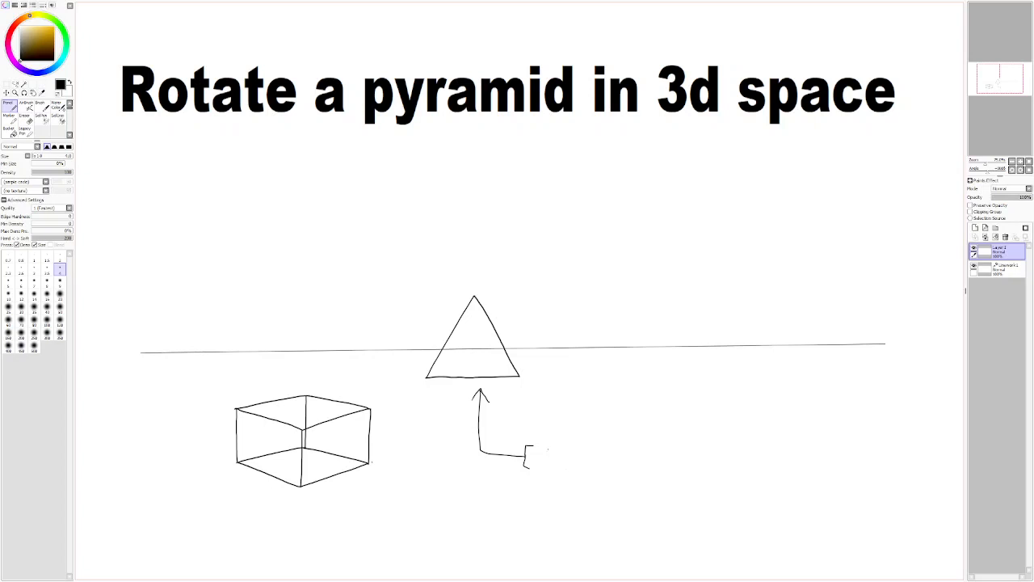
pyautogui.moveTo(566, 465); pyautogui.dragTo(564, 449)
pyautogui.hotkey('ctrl', 'z')
pyautogui.hotkey('ctrl', 'z')
pyautogui.hotkey('ctrl', 'z')
pyautogui.moveTo(551, 449)
pyautogui.mouseDown()
pyautogui.moveTo(577, 473)
pyautogui.moveTo(598, 450)
pyautogui.moveTo(603, 464)
pyautogui.moveTo(591, 467)
pyautogui.moveTo(611, 475)
pyautogui.moveTo(629, 452)
pyautogui.moveTo(636, 463)
pyautogui.moveTo(622, 468)
pyautogui.moveTo(649, 464)
pyautogui.moveTo(643, 478)
pyautogui.moveTo(669, 475)
pyautogui.mouseUp()
pyautogui.hotkey('ctrl', 'z')
pyautogui.moveTo(660, 475)
pyautogui.mouseDown()
pyautogui.moveTo(698, 456)
pyautogui.moveTo(705, 474)
pyautogui.moveTo(689, 477)
pyautogui.moveTo(719, 453)
pyautogui.moveTo(714, 492)
pyautogui.mouseUp()
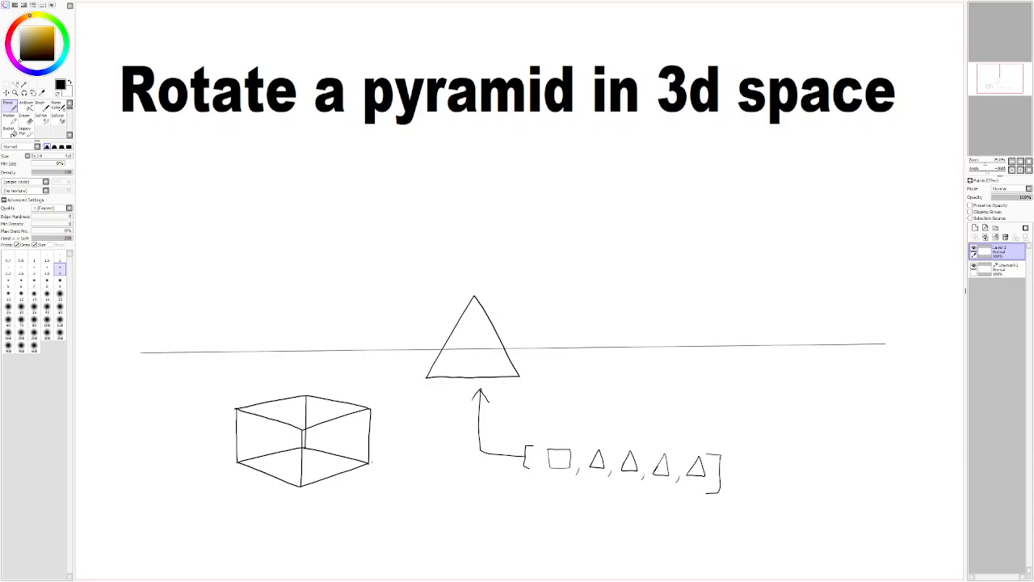
# Add a new layer above the box drawing and check what the layers below it hold.
pyautogui.moveTo(261, 465)
pyautogui.mouseDown()
pyautogui.moveTo(320, 463)
pyautogui.moveTo(332, 476)
pyautogui.mouseUp()
pyautogui.hotkey('ctrl', 'z')
pyautogui.click(975, 228)
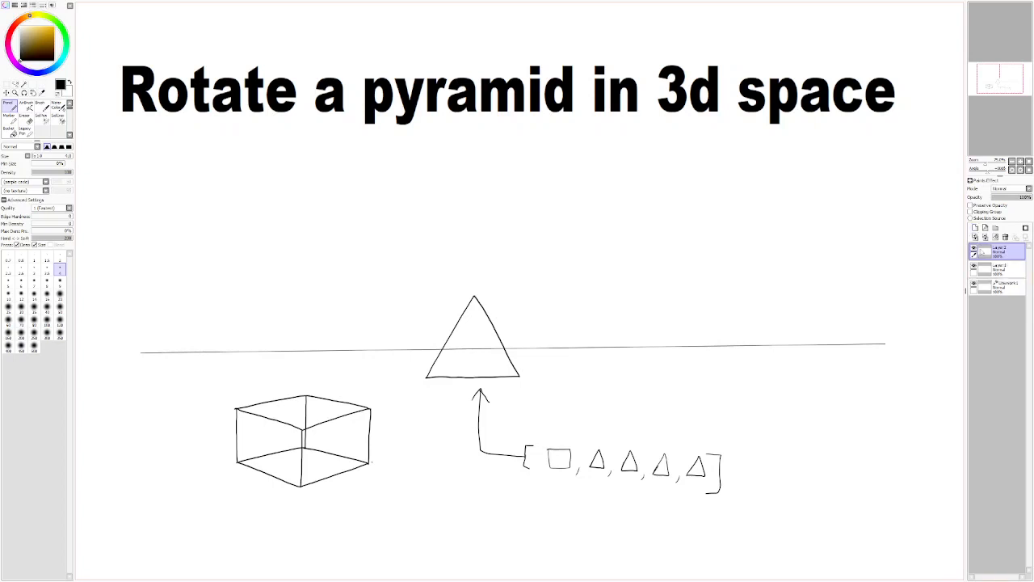
pyautogui.click(974, 266)
pyautogui.click(974, 266)
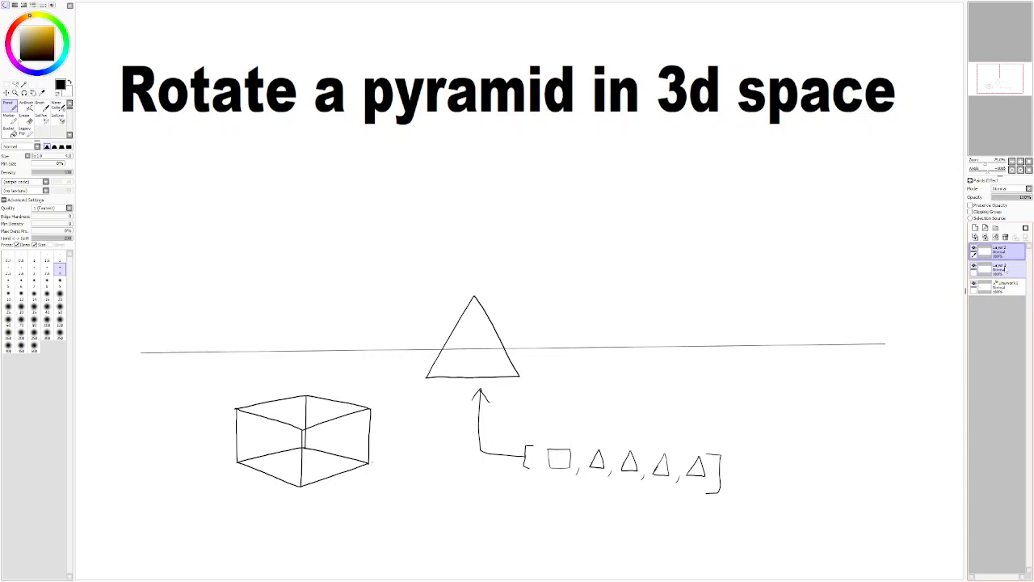
pyautogui.click(974, 284)
pyautogui.click(974, 284)
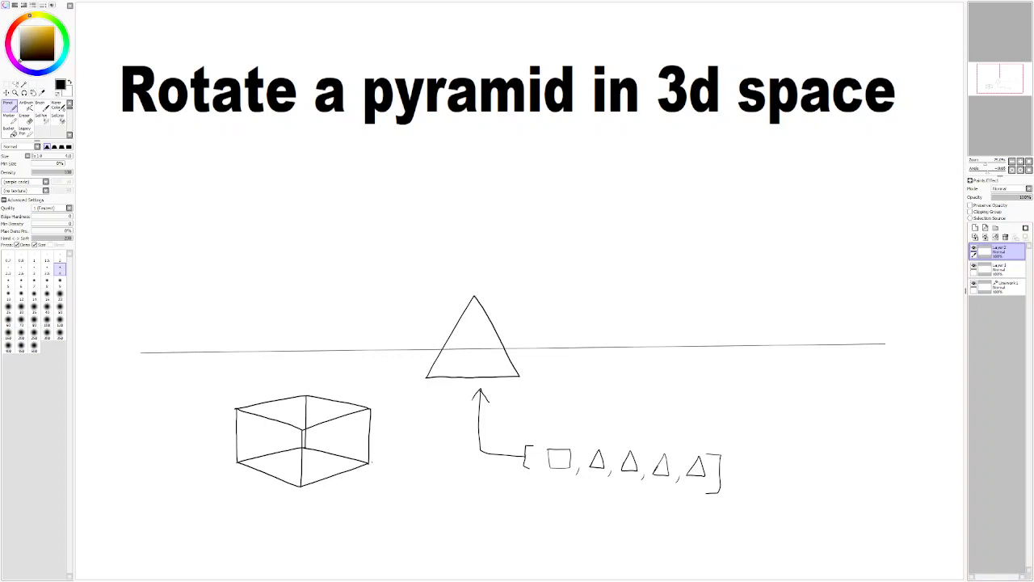
pyautogui.moveTo(305, 395); pyautogui.dragTo(303, 425)
pyautogui.hotkey('ctrl', 'z')
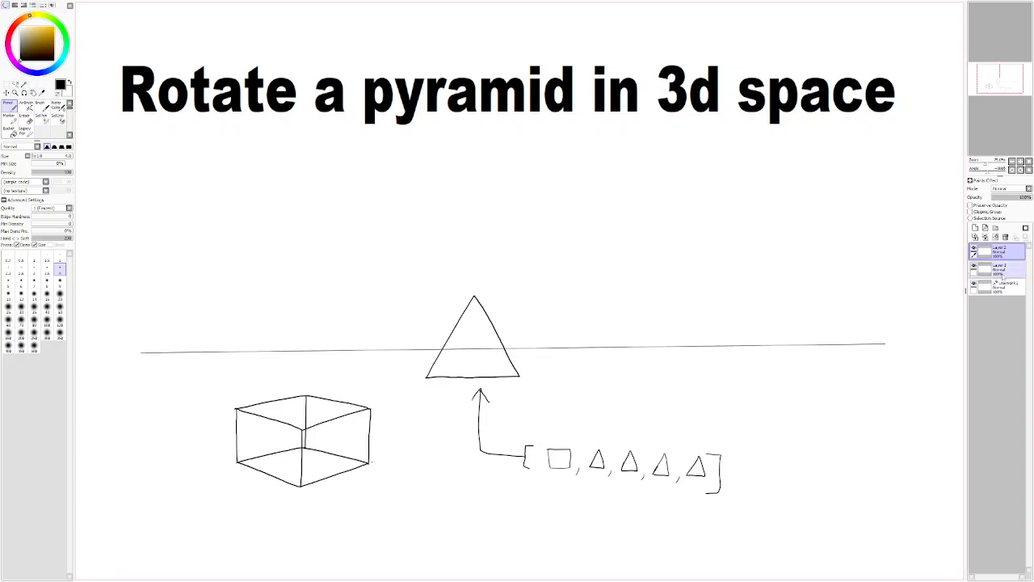
# On Layer 1, draw crossing diagonals between the corners of the box's top face to find its centre.
pyautogui.click(1003, 274)
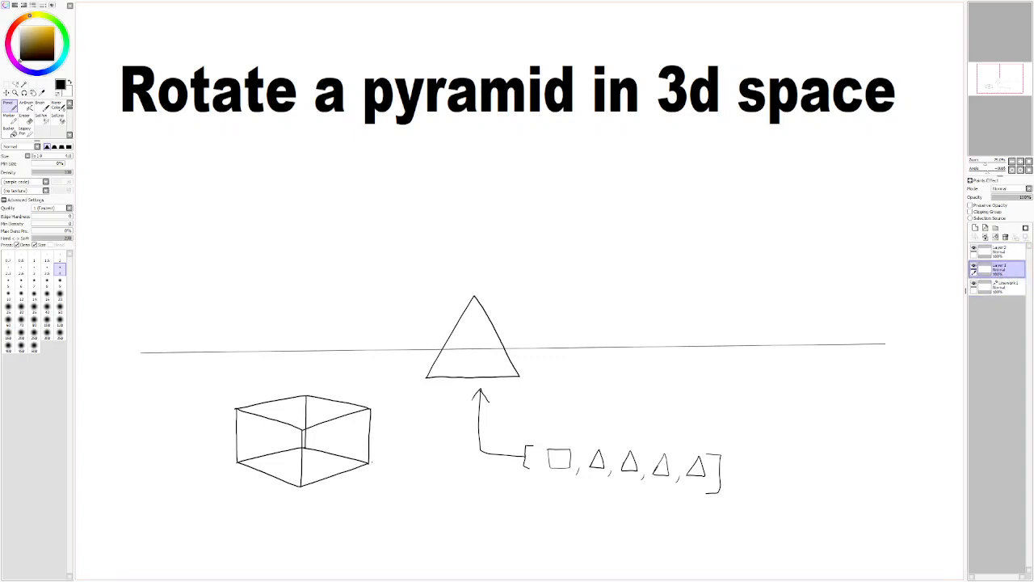
pyautogui.moveTo(356, 409); pyautogui.dragTo(236, 407)
pyautogui.moveTo(306, 405); pyautogui.dragTo(303, 418)
pyautogui.hotkey('ctrl', 'z')
# On Layer 2, trace the box's bottom face as the pyramid's base and check it with Layer 1 hidden.
pyautogui.click(1005, 254)
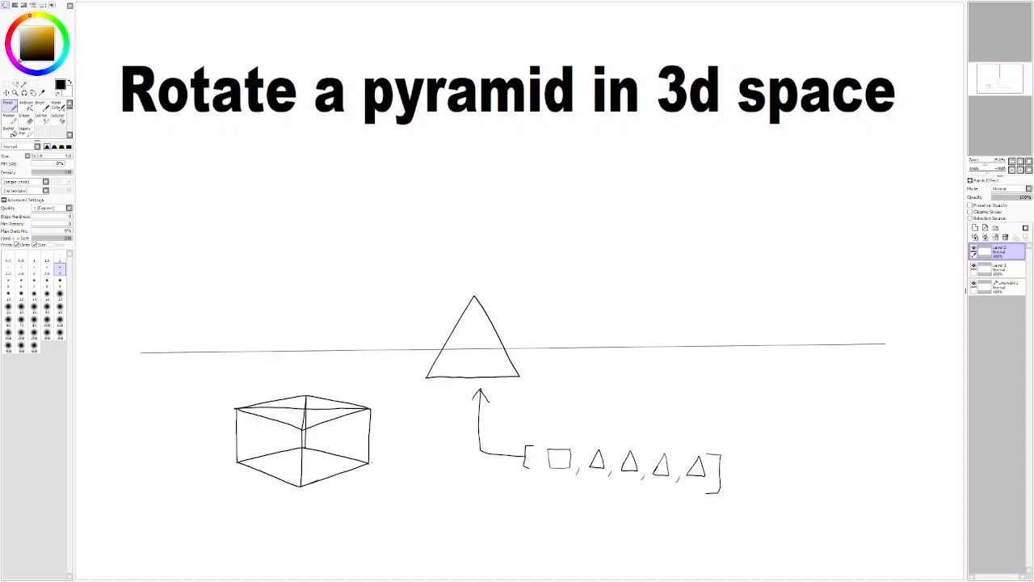
pyautogui.moveTo(325, 478); pyautogui.dragTo(362, 465)
pyautogui.hotkey('ctrl', 'z')
pyautogui.moveTo(580, 439)
pyautogui.mouseDown()
pyautogui.moveTo(541, 483)
pyautogui.moveTo(551, 434)
pyautogui.mouseUp()
pyautogui.hotkey('ctrl', 'z')
pyautogui.click(975, 268)
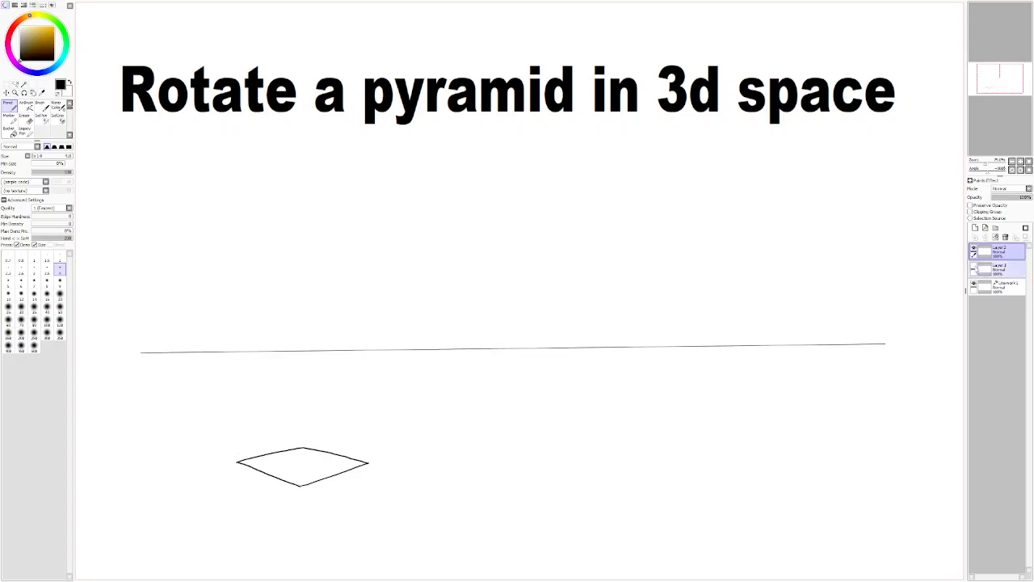
pyautogui.click(975, 268)
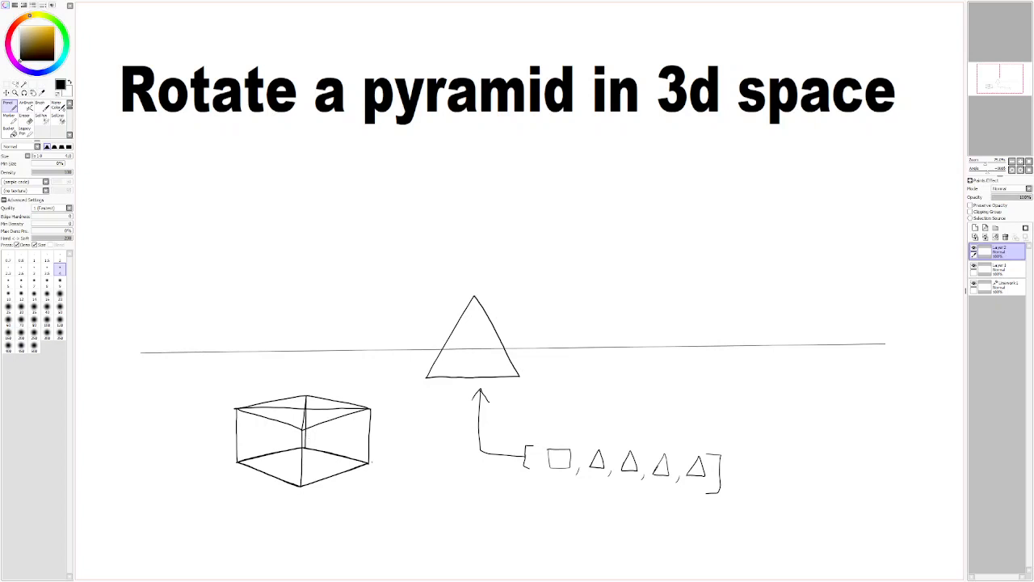
# With Layer 1 hidden, connect the apex point to the four base corners to complete the pyramid.
pyautogui.click(973, 265)
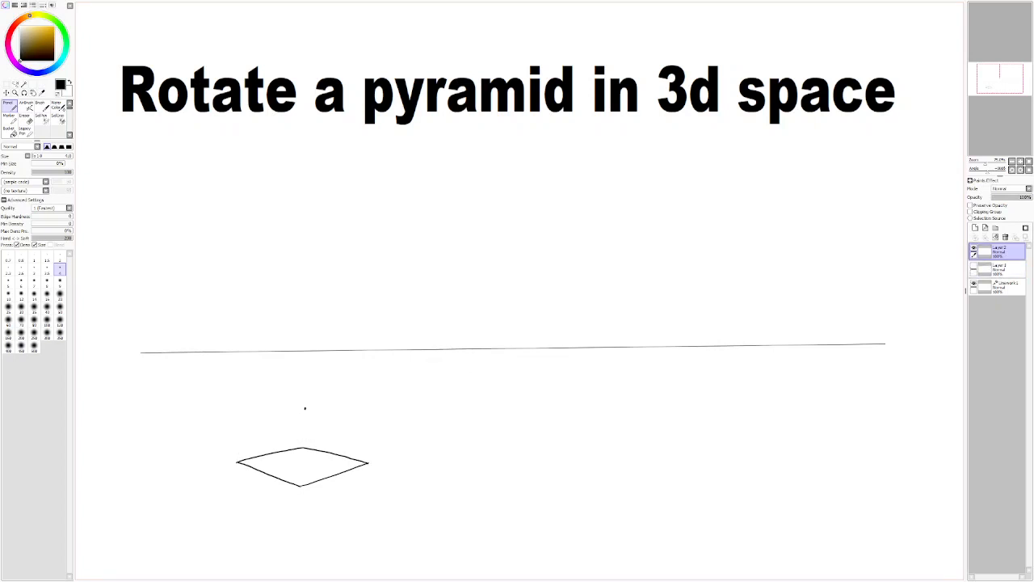
pyautogui.moveTo(307, 401); pyautogui.dragTo(304, 402)
pyautogui.hotkey('ctrl', 'z')
pyautogui.moveTo(304, 408); pyautogui.dragTo(302, 461)
pyautogui.moveTo(305, 410); pyautogui.dragTo(304, 424)
pyautogui.moveTo(366, 458); pyautogui.dragTo(335, 431)
pyautogui.moveTo(304, 410); pyautogui.dragTo(244, 453)
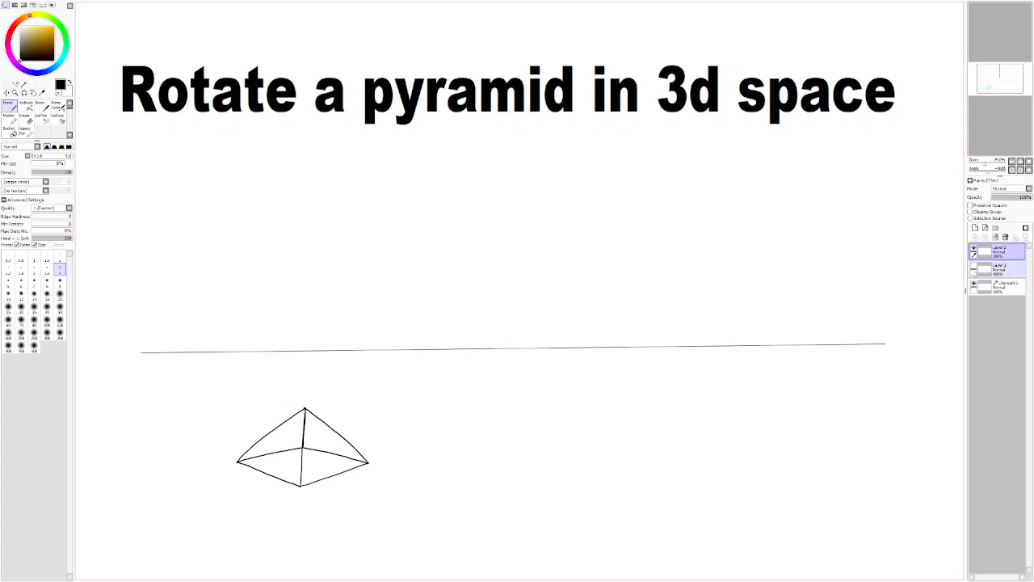
# Compare the finished pyramid with its construction box by repeatedly showing and hiding Layer 1.
pyautogui.click(988, 270)
pyautogui.click(989, 253)
pyautogui.click(974, 271)
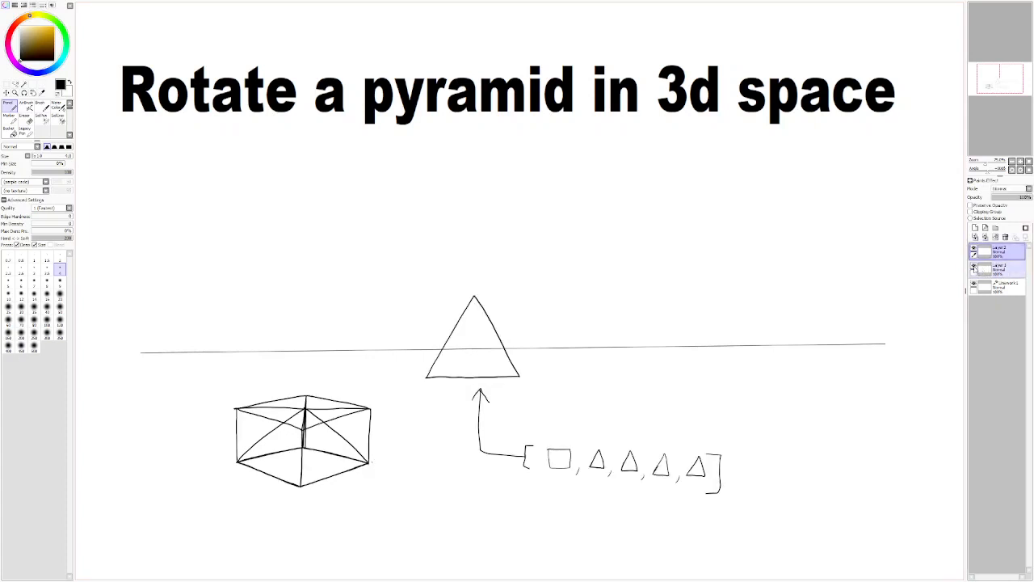
pyautogui.click(974, 271)
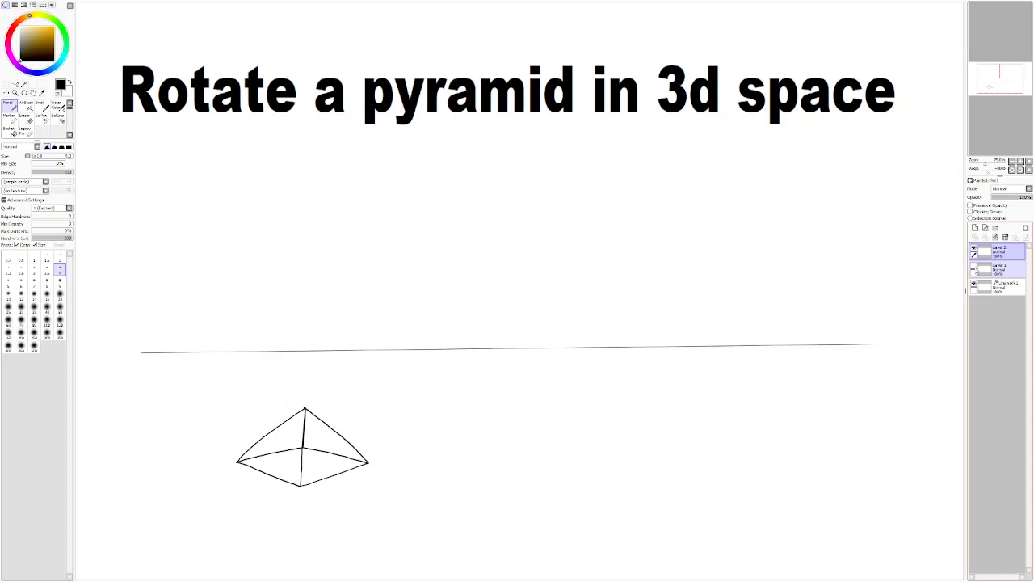
pyautogui.click(974, 270)
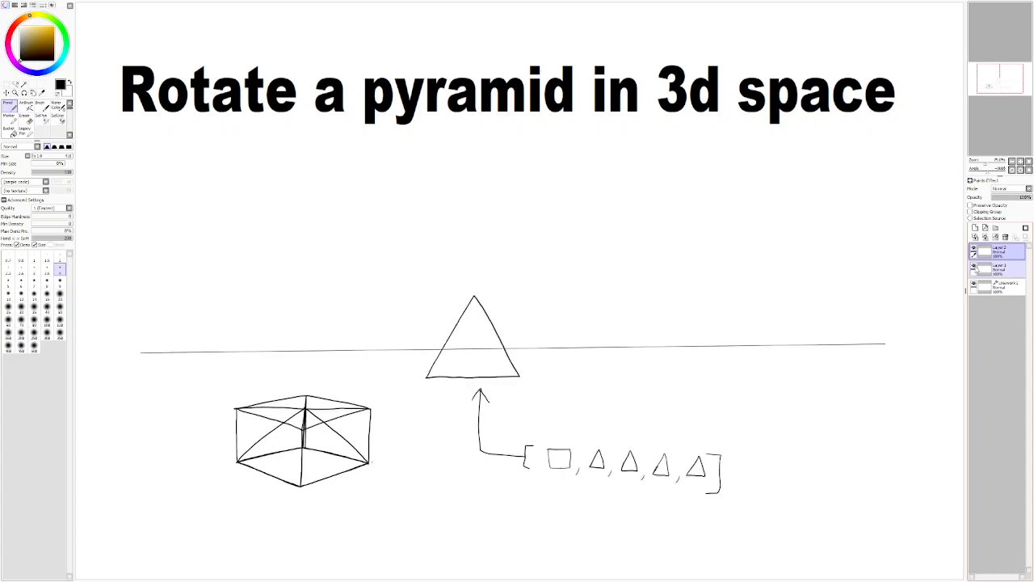
pyautogui.click(974, 271)
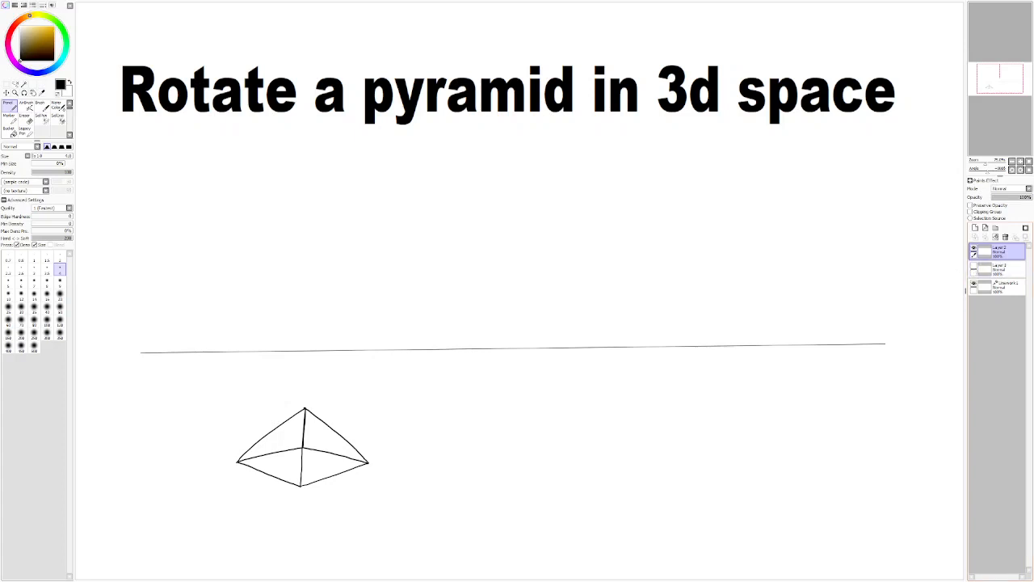
pyautogui.click(974, 271)
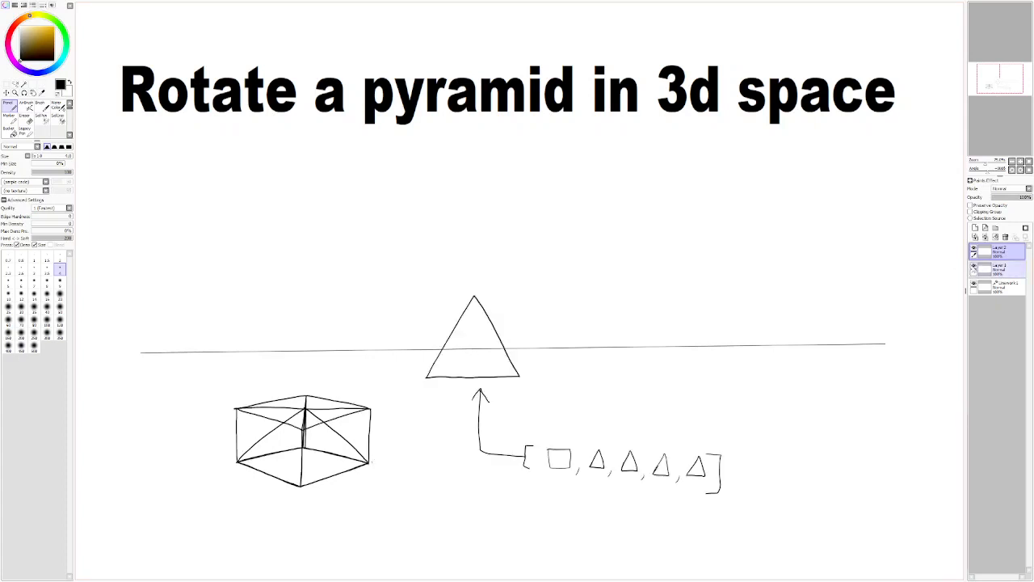
pyautogui.click(974, 270)
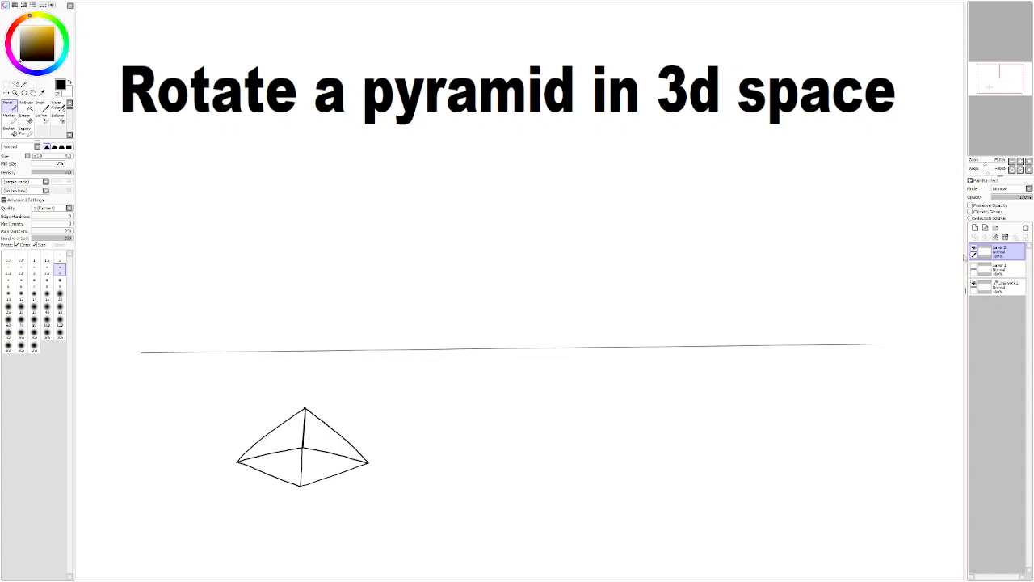
# Show Layer 1 again, duplicate the pyramid onto a new layer and place the copy to the right of the bracketed list.
pyautogui.hotkey('ctrl', 't')
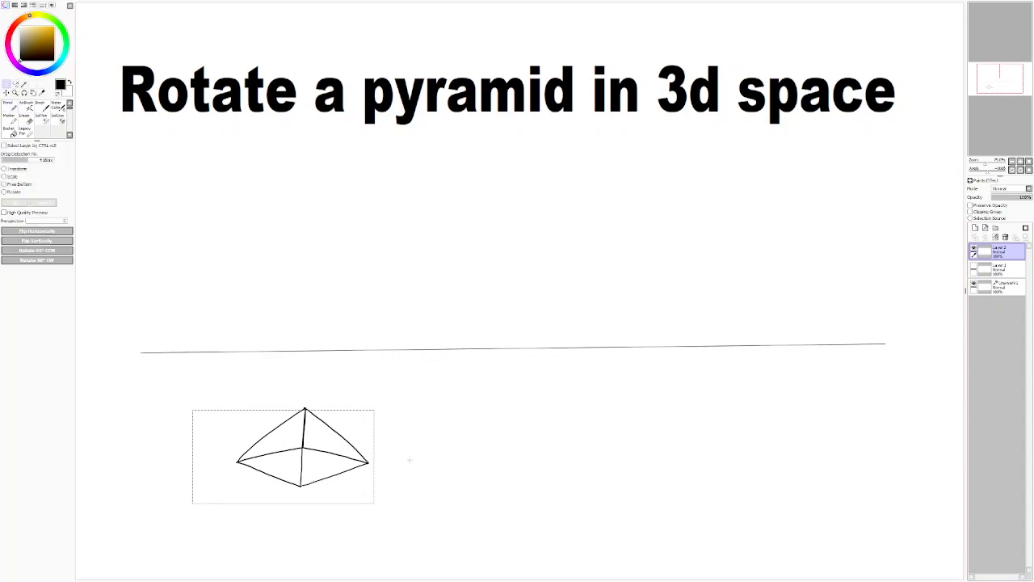
pyautogui.click(409, 460)
pyautogui.moveTo(199, 405); pyautogui.dragTo(388, 494)
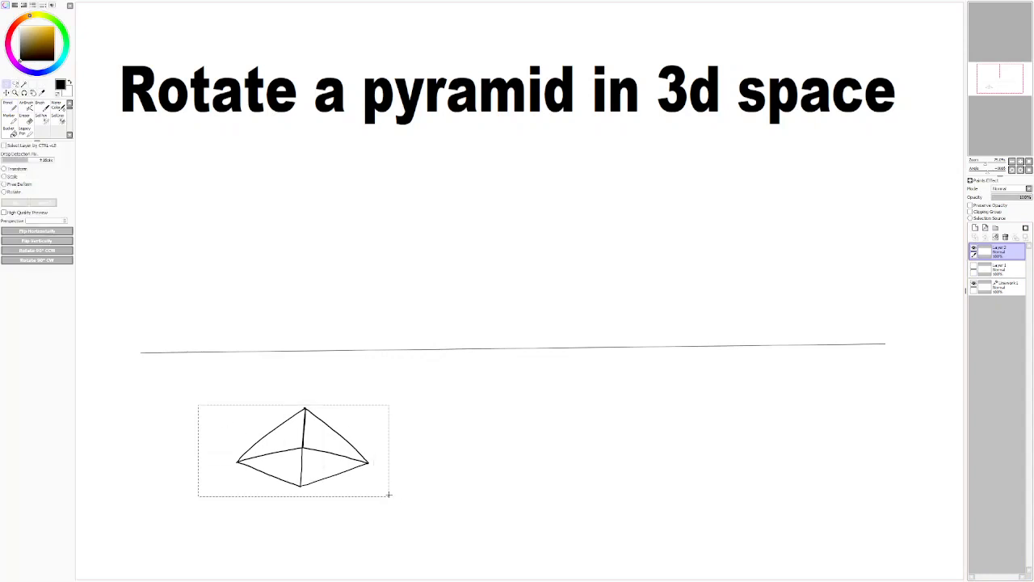
pyautogui.hotkey('ctrl', 'd')
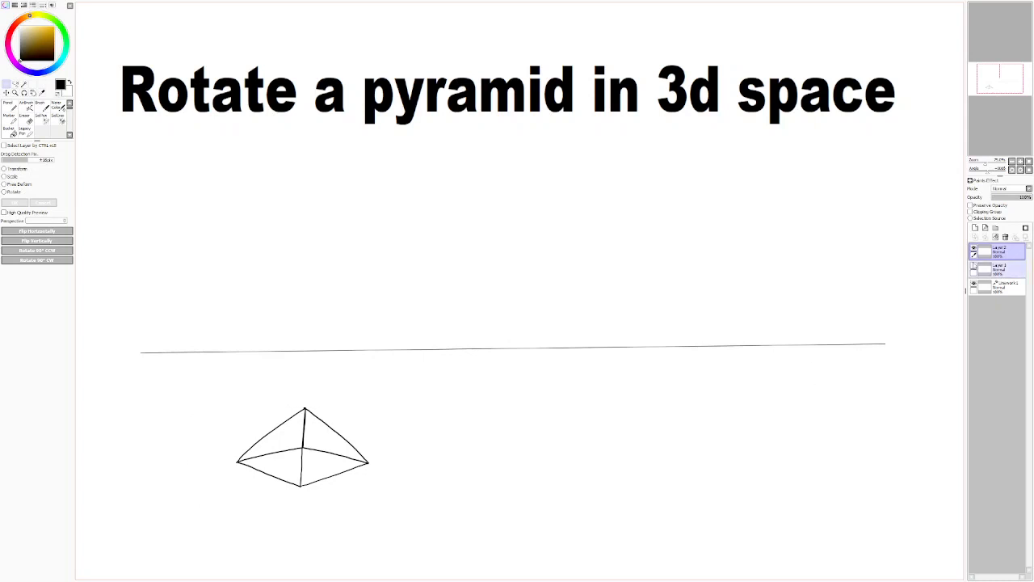
pyautogui.click(974, 266)
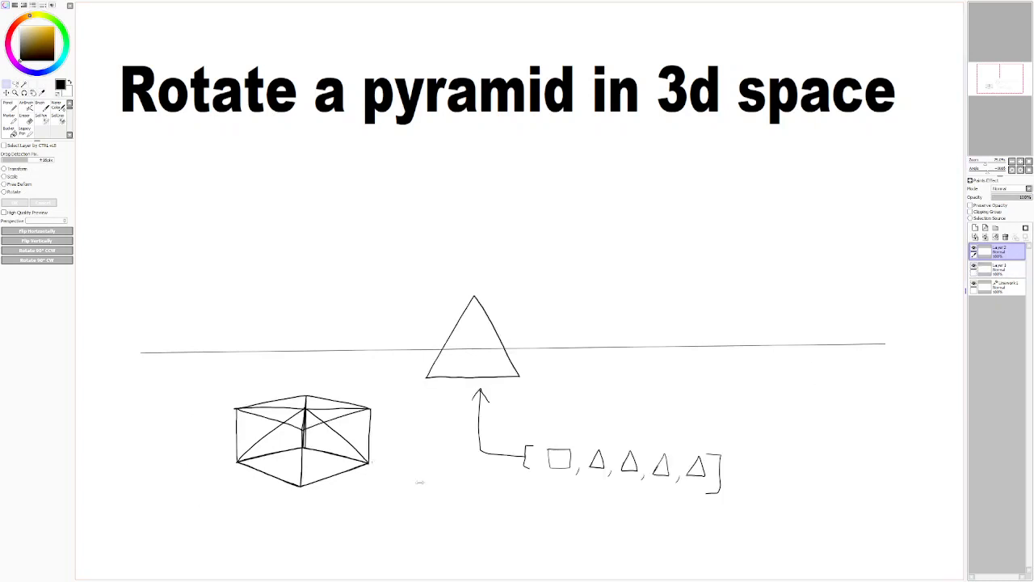
pyautogui.moveTo(558, 506); pyautogui.dragTo(511, 504)
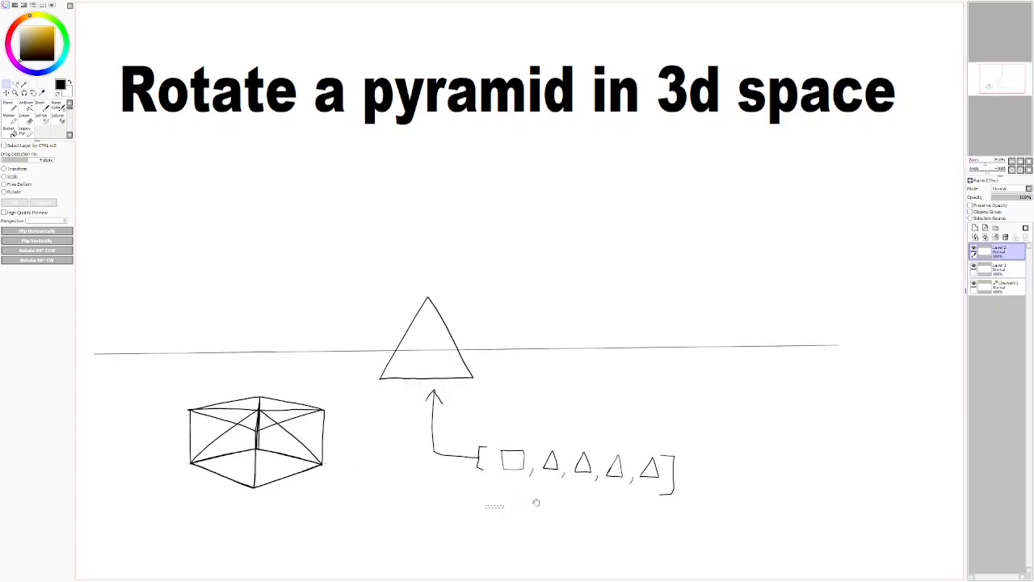
pyautogui.moveTo(585, 522); pyautogui.dragTo(487, 518)
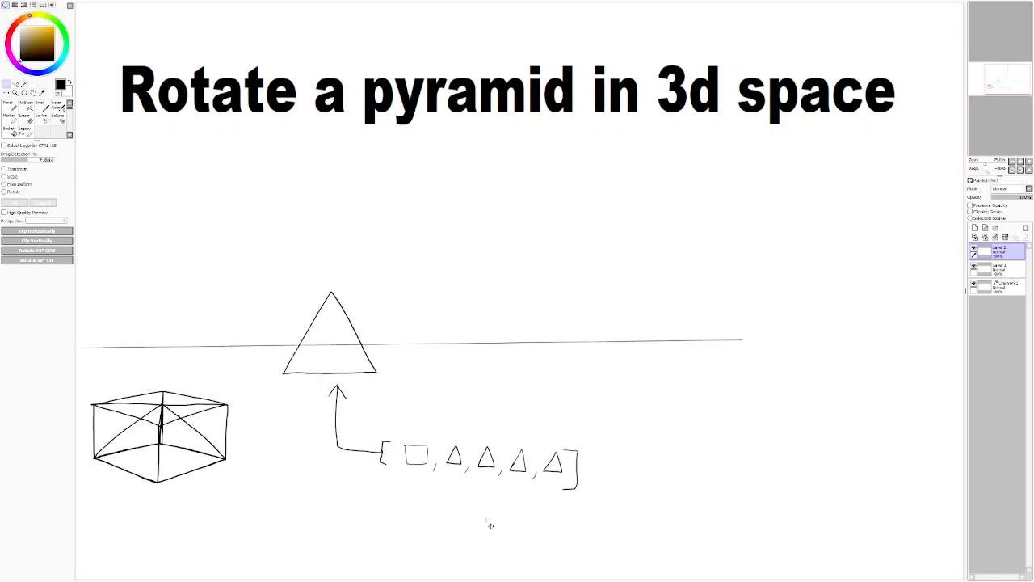
pyautogui.hotkey('ctrl', 'shift', 'n')
pyautogui.click(7, 93)
pyautogui.moveTo(164, 419); pyautogui.dragTo(718, 461)
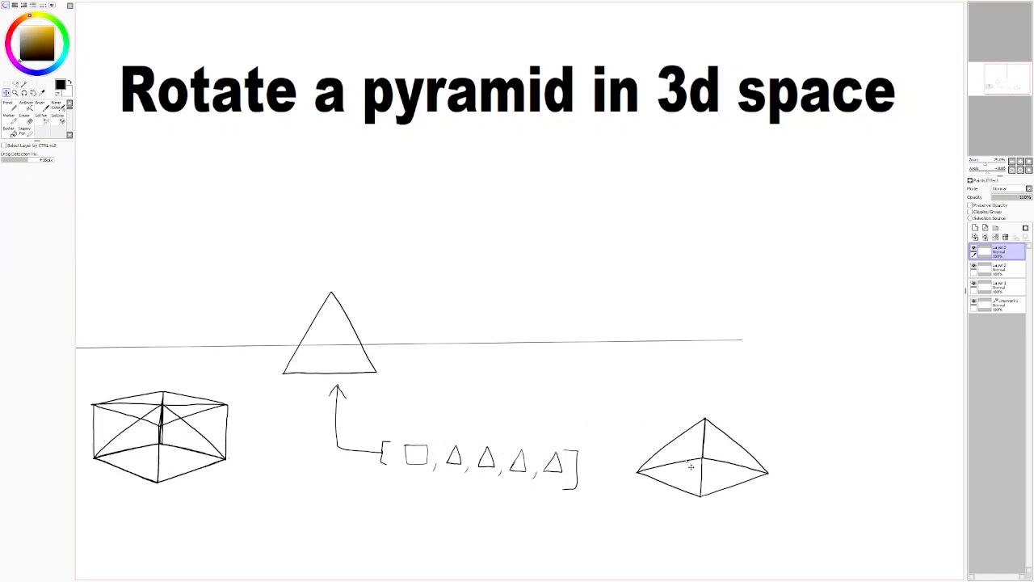
# Merge all the upper layers down into the bottom linework layer and clear the selection.
pyautogui.moveTo(336, 524); pyautogui.dragTo(429, 521)
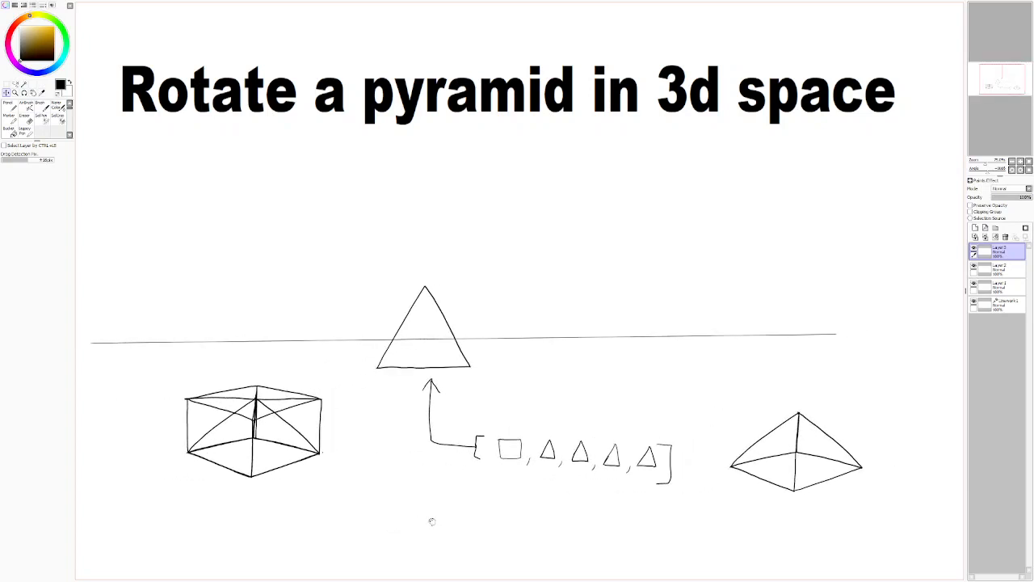
pyautogui.press('l')
pyautogui.moveTo(124, 287)
pyautogui.mouseDown()
pyautogui.moveTo(88, 316)
pyautogui.moveTo(140, 461)
pyautogui.moveTo(262, 530)
pyautogui.moveTo(647, 510)
pyautogui.moveTo(776, 380)
pyautogui.moveTo(866, 332)
pyautogui.moveTo(643, 220)
pyautogui.moveTo(277, 218)
pyautogui.moveTo(102, 314)
pyautogui.mouseUp()
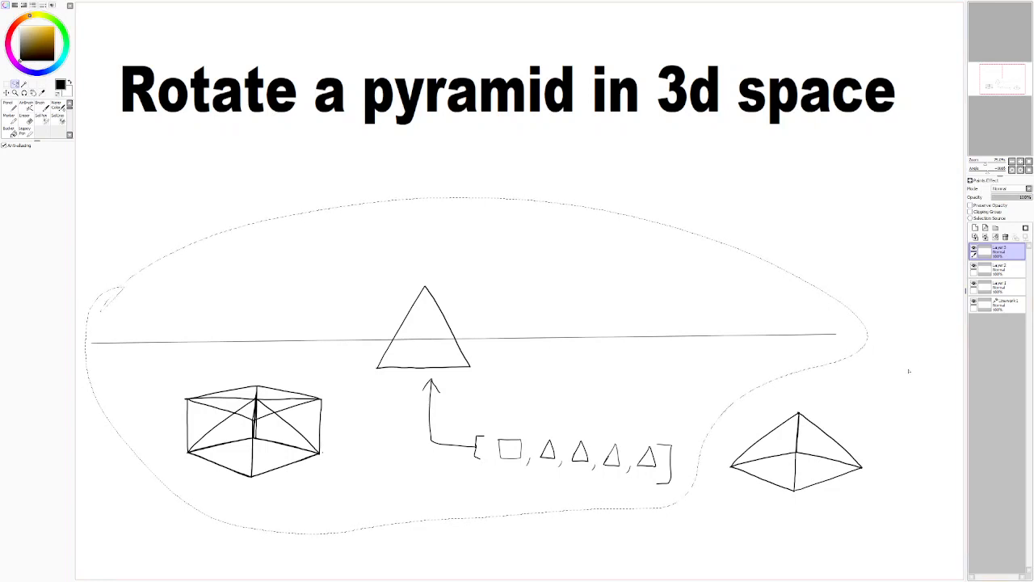
pyautogui.click(985, 238)
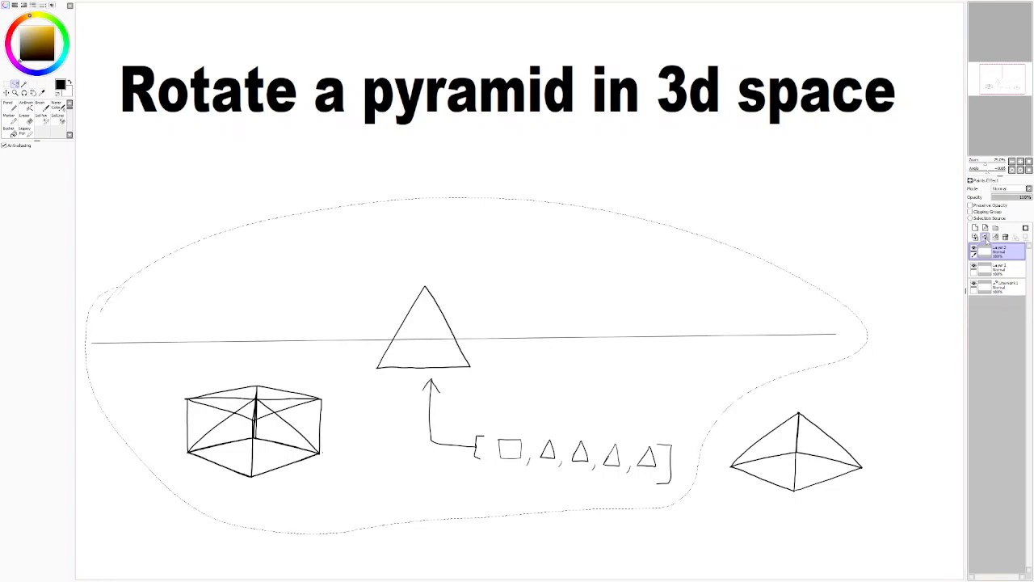
pyautogui.click(985, 238)
pyautogui.click(984, 238)
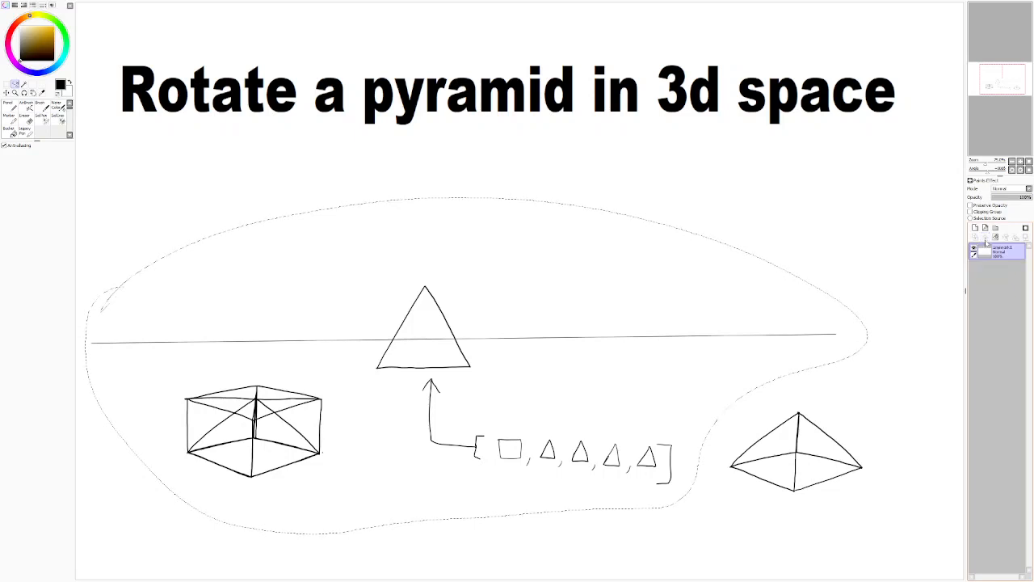
pyautogui.click(974, 228)
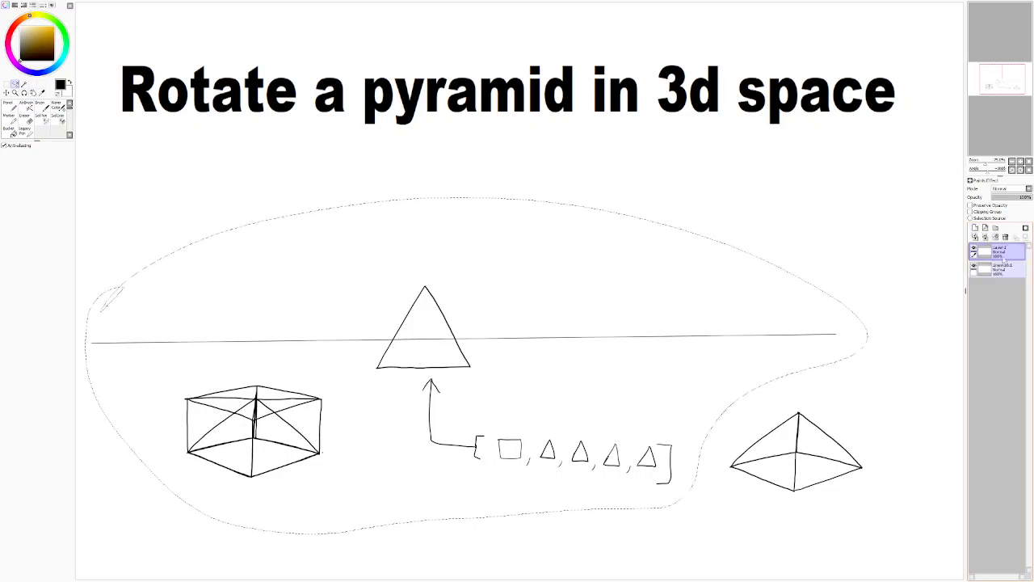
pyautogui.click(995, 236)
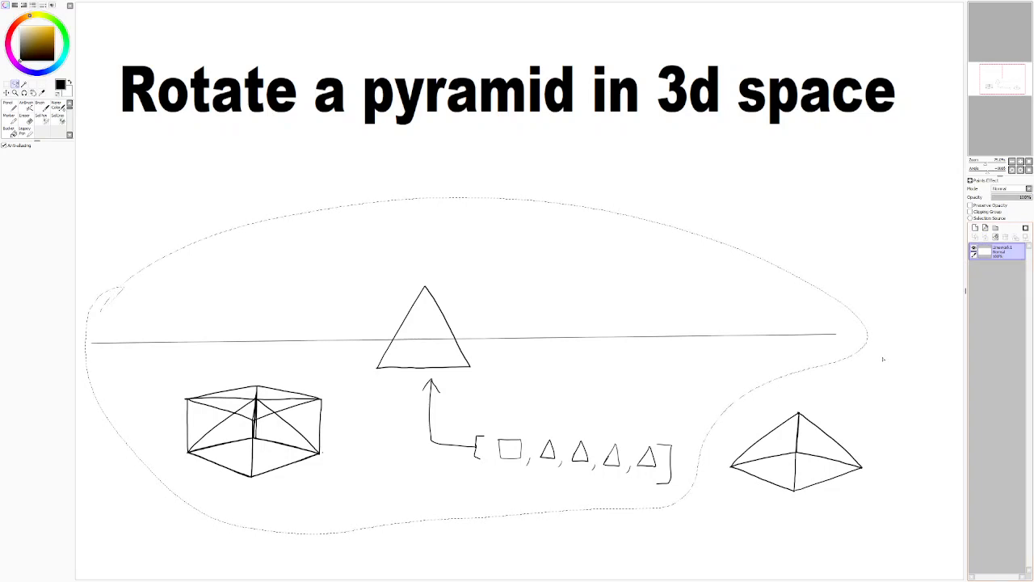
pyautogui.hotkey('ctrl', 'd')
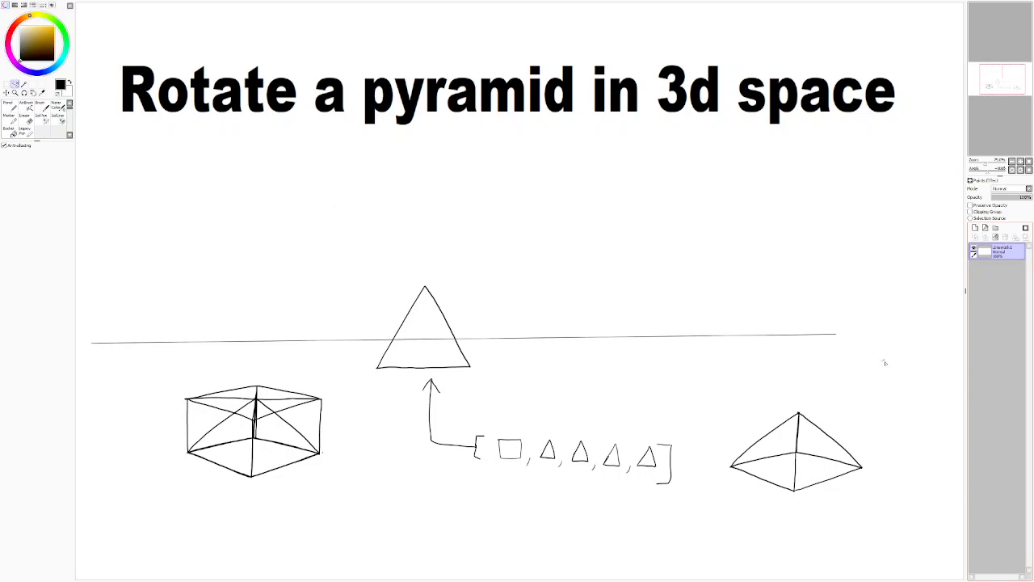
pyautogui.moveTo(104, 286)
pyautogui.mouseDown()
pyautogui.moveTo(78, 341)
pyautogui.moveTo(181, 484)
pyautogui.moveTo(374, 536)
pyautogui.moveTo(604, 515)
pyautogui.mouseUp()
pyautogui.hotkey('ctrl', 'd')
pyautogui.moveTo(153, 250)
pyautogui.mouseDown()
pyautogui.moveTo(87, 329)
pyautogui.moveTo(198, 501)
pyautogui.moveTo(436, 537)
pyautogui.moveTo(649, 521)
pyautogui.moveTo(775, 378)
pyautogui.moveTo(862, 331)
pyautogui.moveTo(695, 241)
pyautogui.moveTo(391, 222)
pyautogui.moveTo(172, 250)
pyautogui.moveTo(114, 300)
pyautogui.moveTo(84, 362)
pyautogui.mouseUp()
pyautogui.moveTo(653, 302); pyautogui.dragTo(672, 196)
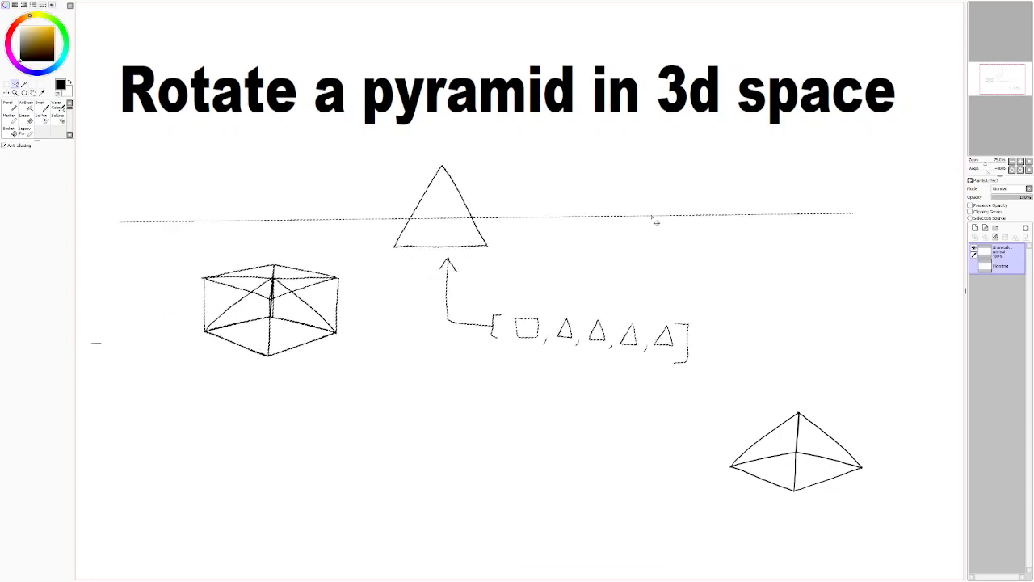
pyautogui.hotkey('ctrl', 'z')
pyautogui.hotkey('ctrl', 'd')
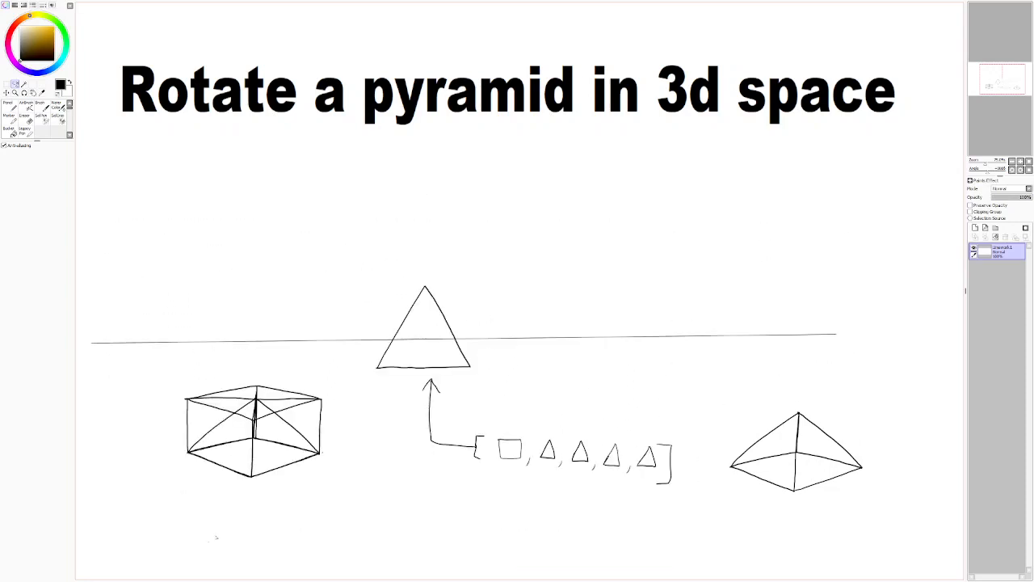
# Move the horizon, box, triangle and bracketed list up together, and place the pyramid copy below the construction box.
pyautogui.moveTo(131, 275)
pyautogui.mouseDown()
pyautogui.moveTo(97, 396)
pyautogui.moveTo(252, 537)
pyautogui.moveTo(428, 572)
pyautogui.moveTo(594, 545)
pyautogui.moveTo(697, 482)
pyautogui.moveTo(750, 391)
pyautogui.moveTo(864, 315)
pyautogui.moveTo(653, 198)
pyautogui.moveTo(286, 226)
pyautogui.moveTo(128, 294)
pyautogui.moveTo(83, 356)
pyautogui.mouseUp()
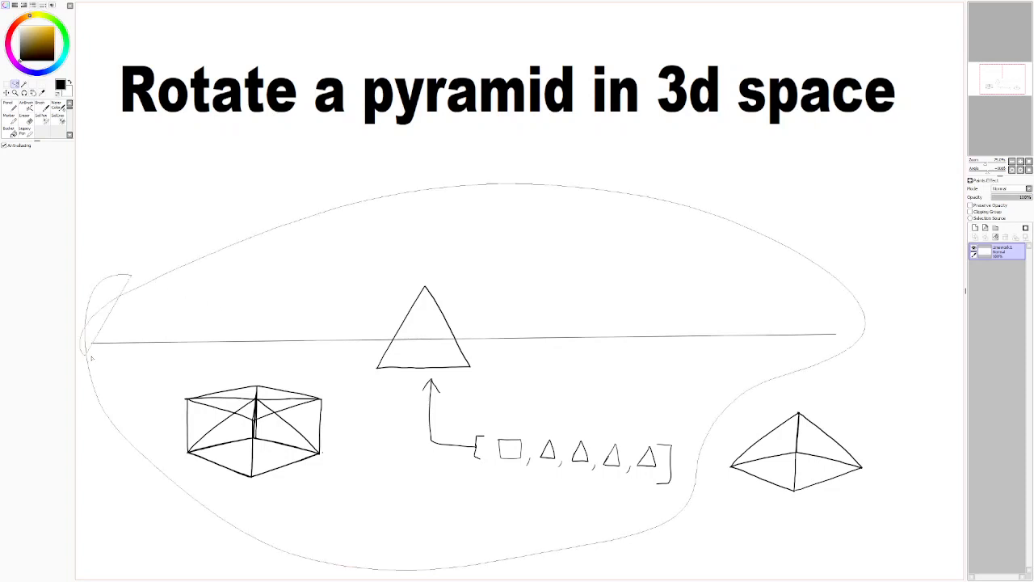
pyautogui.moveTo(377, 422)
pyautogui.mouseDown()
pyautogui.moveTo(374, 318)
pyautogui.moveTo(397, 293)
pyautogui.mouseUp()
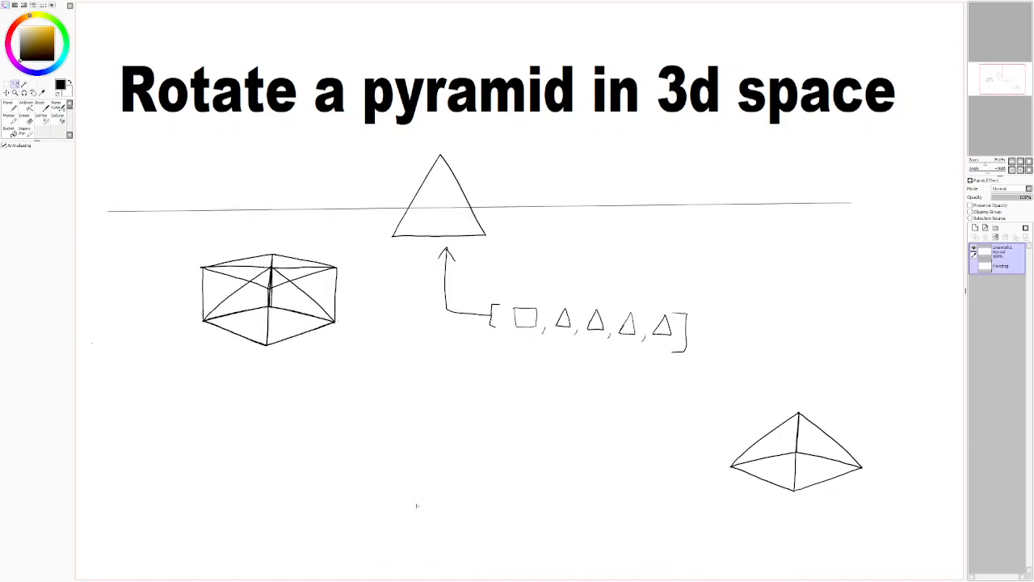
pyautogui.moveTo(819, 388)
pyautogui.mouseDown()
pyautogui.moveTo(692, 497)
pyautogui.moveTo(795, 383)
pyautogui.moveTo(768, 382)
pyautogui.mouseUp()
pyautogui.moveTo(795, 467); pyautogui.dragTo(337, 466)
# Draw a pencil arrow from the relocated pyramid up to the flat triangle on the horizon.
pyautogui.click(8, 106)
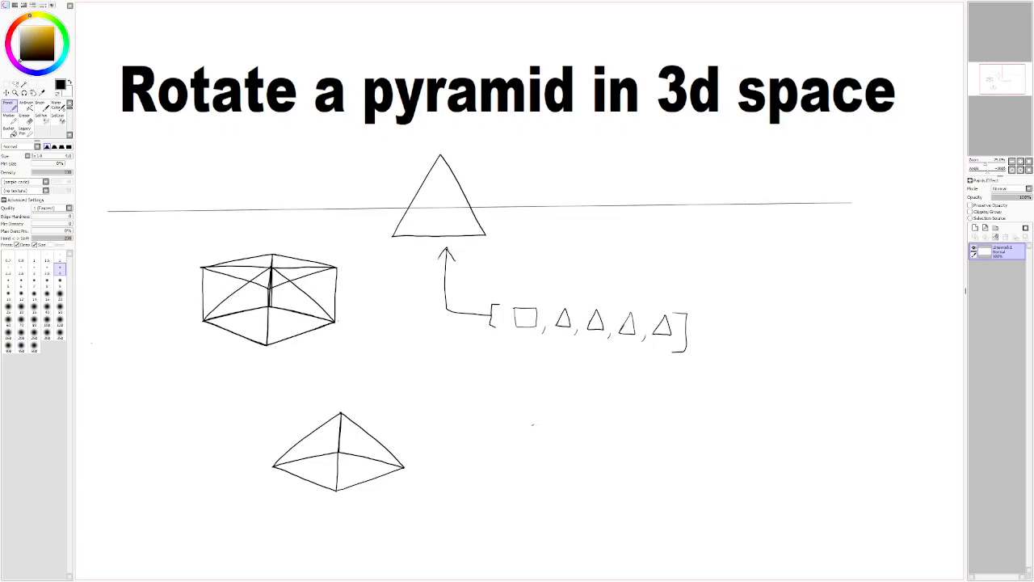
pyautogui.click(8, 91)
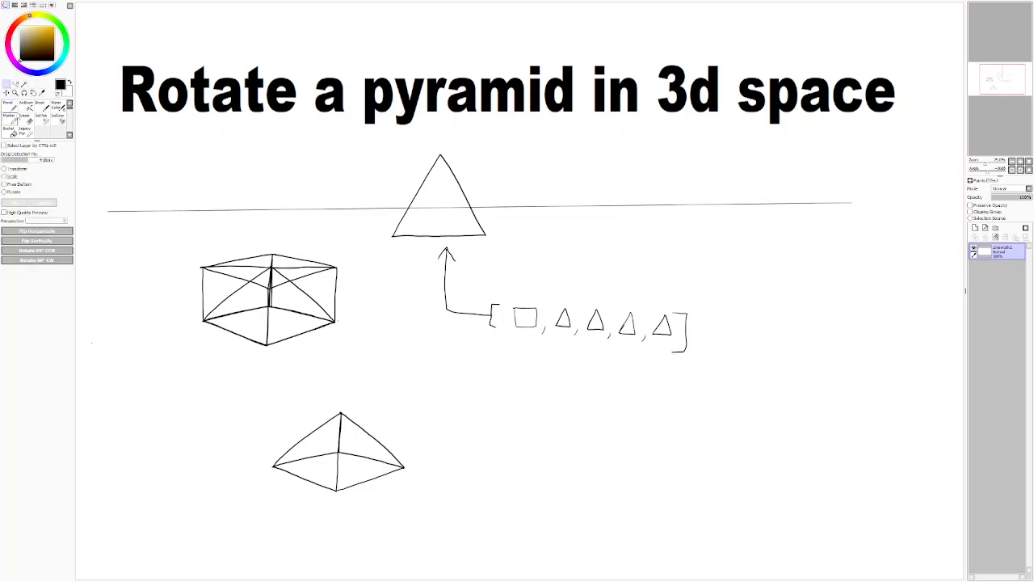
pyautogui.click(9, 106)
pyautogui.moveTo(376, 396)
pyautogui.mouseDown()
pyautogui.moveTo(270, 415)
pyautogui.moveTo(385, 404)
pyautogui.moveTo(325, 403)
pyautogui.mouseUp()
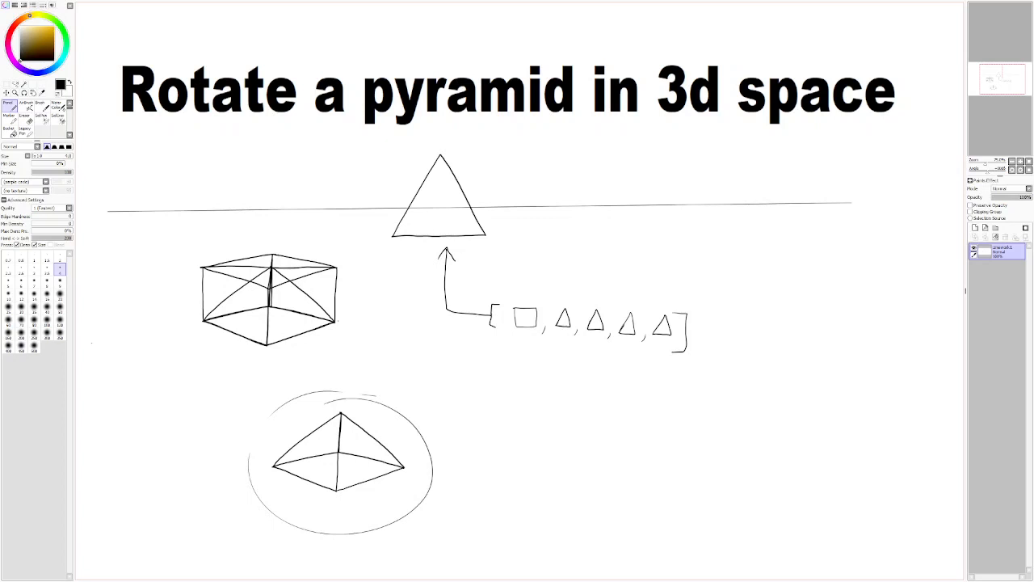
pyautogui.hotkey('ctrl', 'z')
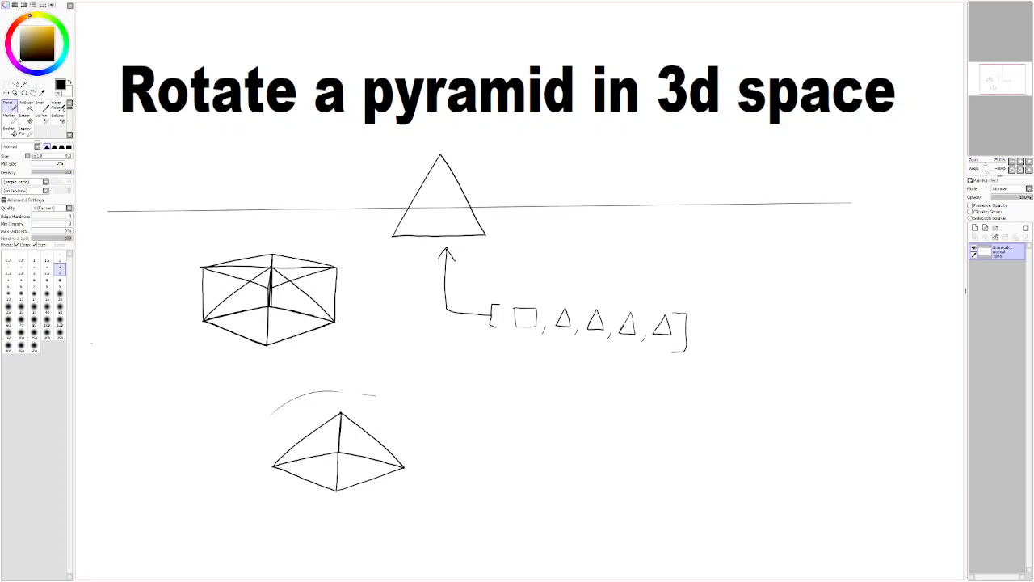
pyautogui.hotkey('ctrl', 'z')
pyautogui.moveTo(359, 413); pyautogui.dragTo(414, 253)
pyautogui.moveTo(405, 257); pyautogui.dragTo(416, 255)
# Draw the top edge of a rectangle below the bracketed list and a full rectangle across the horizon line beside the triangle.
pyautogui.moveTo(550, 416); pyautogui.dragTo(477, 416)
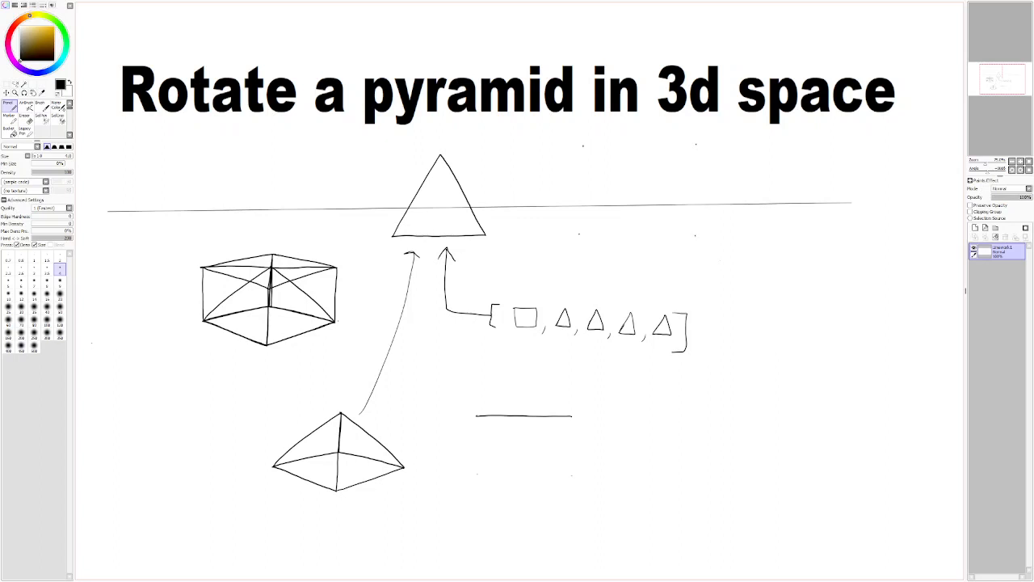
pyautogui.moveTo(730, 345); pyautogui.dragTo(656, 424)
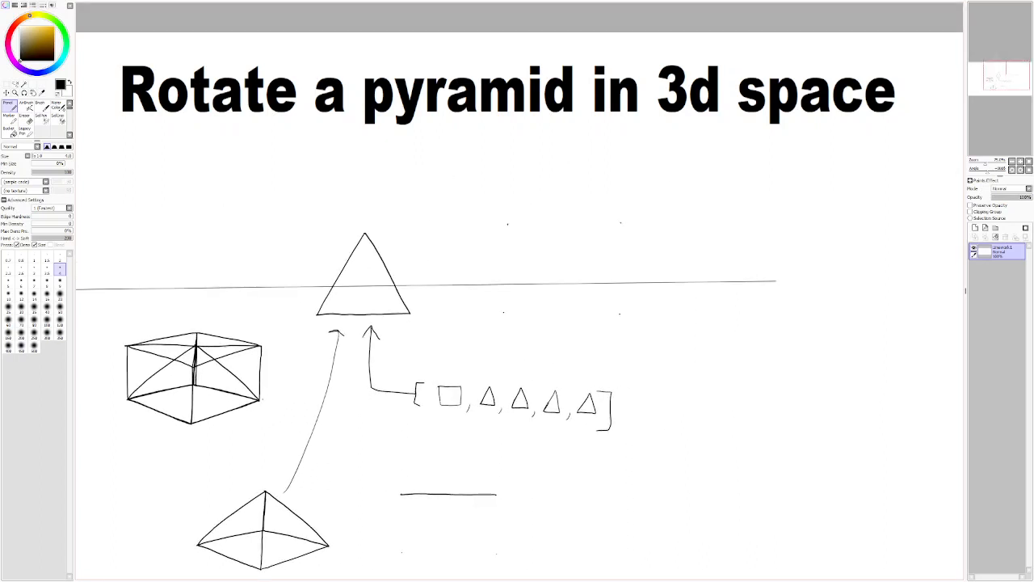
pyautogui.moveTo(620, 221)
pyautogui.mouseDown()
pyautogui.moveTo(507, 224)
pyautogui.moveTo(504, 311)
pyautogui.mouseUp()
pyautogui.moveTo(619, 312); pyautogui.dragTo(507, 312)
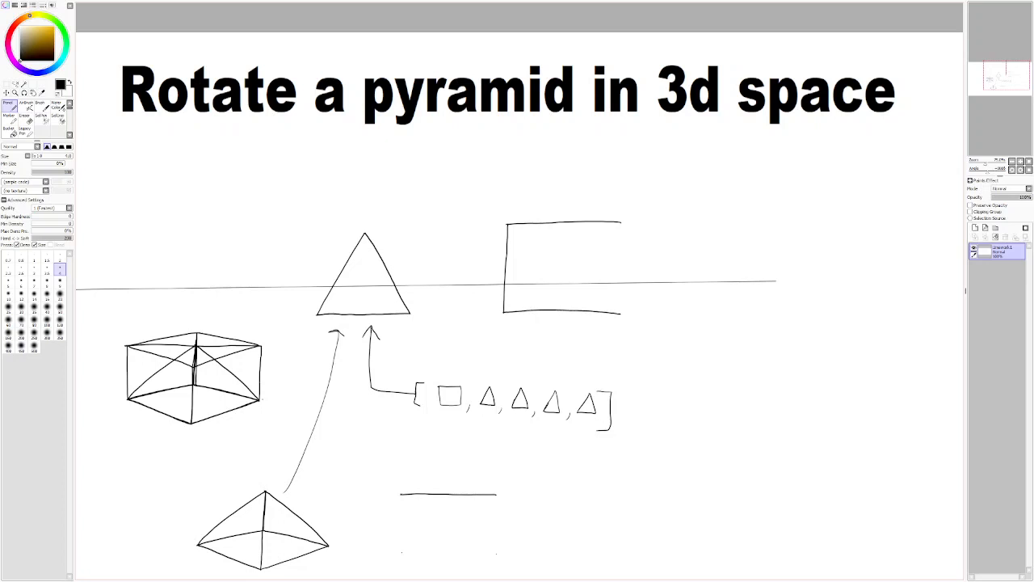
pyautogui.moveTo(620, 223); pyautogui.dragTo(620, 313)
pyautogui.moveTo(494, 279)
pyautogui.mouseDown()
pyautogui.moveTo(587, 264)
pyautogui.moveTo(480, 271)
pyautogui.mouseUp()
pyautogui.hotkey('ctrl', 'z')
pyautogui.moveTo(533, 201)
pyautogui.mouseDown()
pyautogui.moveTo(581, 353)
pyautogui.moveTo(485, 231)
pyautogui.mouseUp()
pyautogui.hotkey('ctrl', 'z')
pyautogui.hotkey('ctrl', 'z')
pyautogui.moveTo(569, 196)
pyautogui.mouseDown()
pyautogui.moveTo(630, 322)
pyautogui.moveTo(570, 197)
pyautogui.mouseUp()
pyautogui.moveTo(379, 220)
pyautogui.mouseDown()
pyautogui.moveTo(379, 342)
pyautogui.moveTo(346, 220)
pyautogui.mouseUp()
pyautogui.hotkey('ctrl', 'z')
pyautogui.hotkey('ctrl', 'z')
pyautogui.moveTo(497, 267); pyautogui.dragTo(664, 262)
pyautogui.hotkey('ctrl', 'z')
# Complete the rectangle below the bracketed list by drawing its missing side and bottom edges.
pyautogui.moveTo(546, 462)
pyautogui.mouseDown()
pyautogui.moveTo(569, 372)
pyautogui.moveTo(589, 354)
pyautogui.mouseUp()
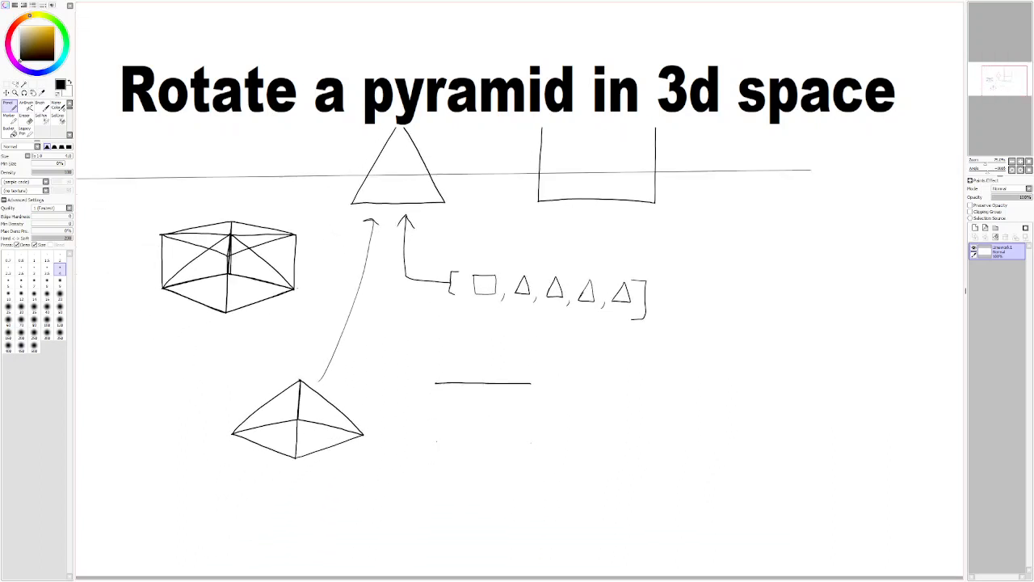
pyautogui.moveTo(490, 354)
pyautogui.mouseDown()
pyautogui.moveTo(401, 412)
pyautogui.moveTo(449, 341)
pyautogui.moveTo(420, 365)
pyautogui.mouseUp()
pyautogui.hotkey('ctrl', 'z')
pyautogui.moveTo(474, 398)
pyautogui.mouseDown()
pyautogui.moveTo(505, 425)
pyautogui.moveTo(531, 428)
pyautogui.moveTo(463, 423)
pyautogui.moveTo(464, 439)
pyautogui.mouseUp()
pyautogui.hotkey('ctrl', 'z')
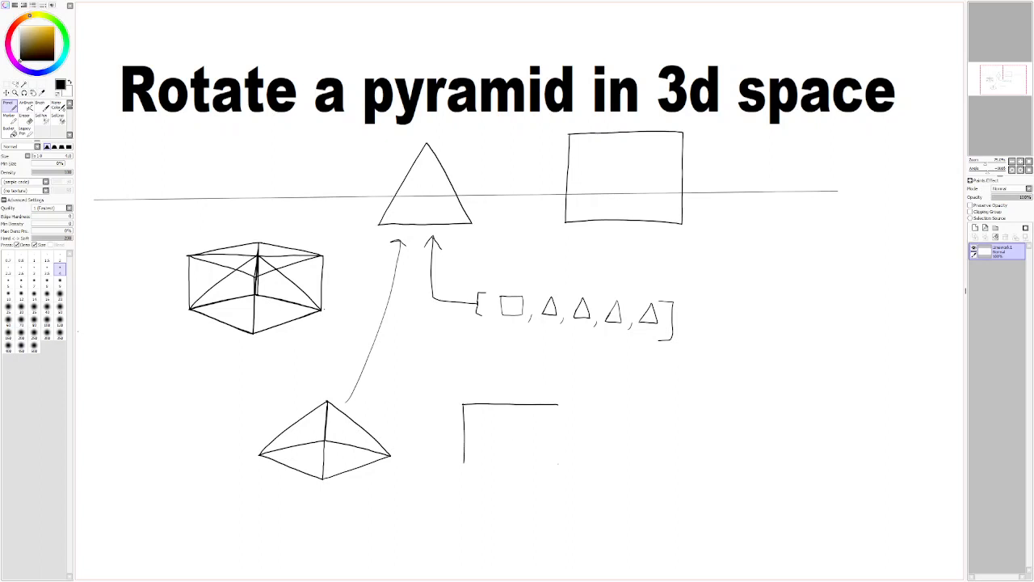
pyautogui.moveTo(558, 406)
pyautogui.mouseDown()
pyautogui.moveTo(558, 463)
pyautogui.moveTo(465, 462)
pyautogui.mouseUp()
# Mark two points just above the lower rectangle for the box's rear top corners.
pyautogui.moveTo(686, 124); pyautogui.dragTo(700, 147)
pyautogui.moveTo(693, 309); pyautogui.dragTo(705, 358)
pyautogui.hotkey('ctrl', 'z')
pyautogui.moveTo(714, 178)
pyautogui.mouseDown()
pyautogui.moveTo(630, 151)
pyautogui.moveTo(721, 159)
pyautogui.moveTo(585, 165)
pyautogui.mouseUp()
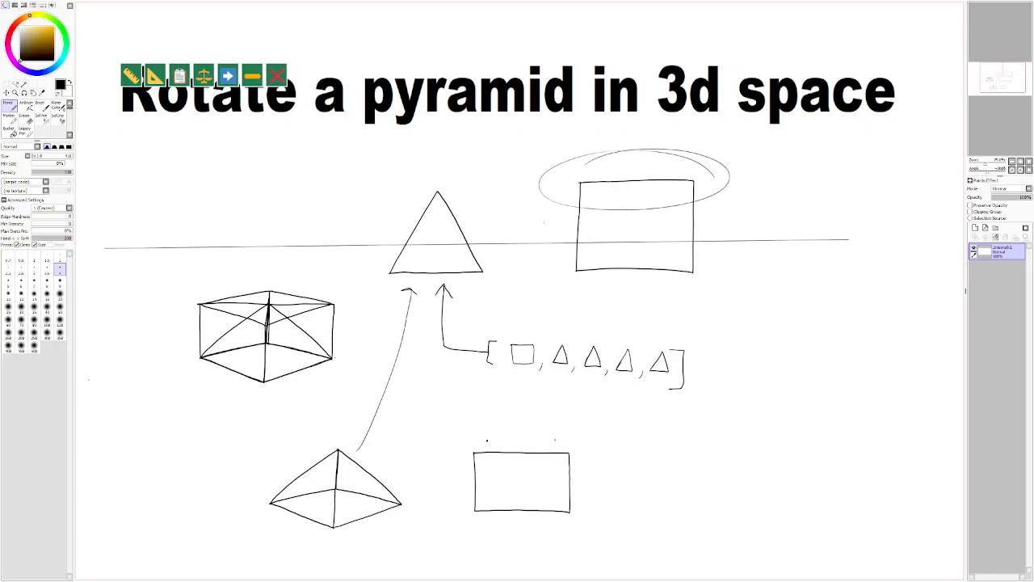
pyautogui.hotkey('ctrl', 'z')
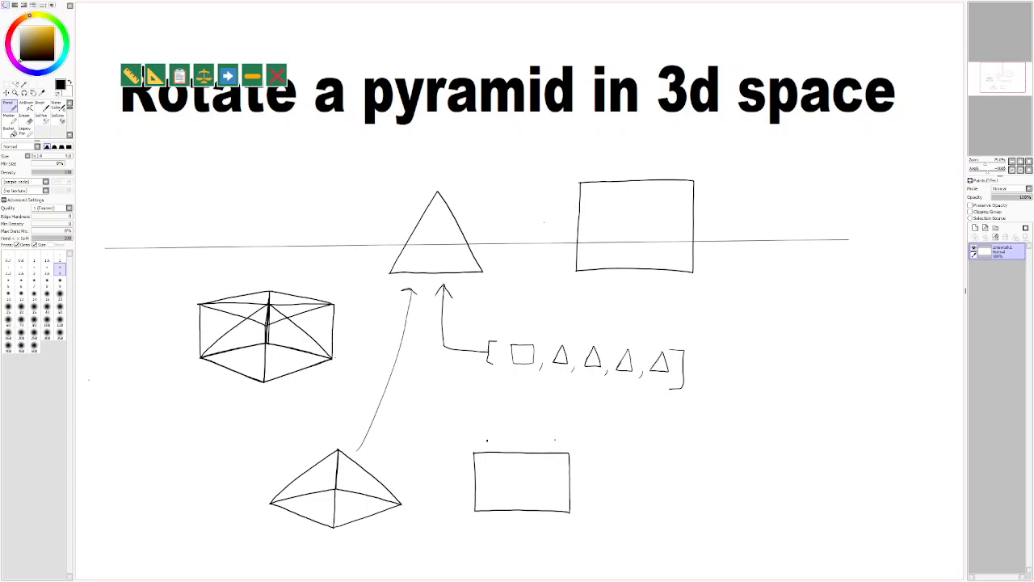
# Try a small rear face inside the rectangle on the horizon, connected to it with corner lines.
pyautogui.moveTo(607, 205)
pyautogui.mouseDown()
pyautogui.moveTo(608, 231)
pyautogui.moveTo(649, 253)
pyautogui.moveTo(670, 251)
pyautogui.moveTo(670, 207)
pyautogui.moveTo(609, 203)
pyautogui.moveTo(581, 183)
pyautogui.mouseUp()
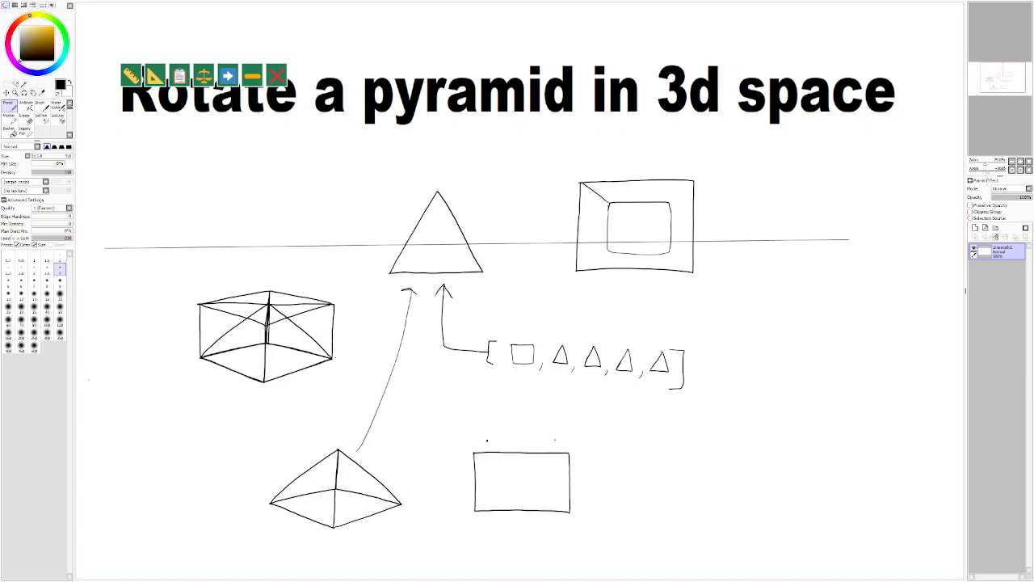
pyautogui.moveTo(670, 203); pyautogui.dragTo(693, 179)
pyautogui.moveTo(608, 251); pyautogui.dragTo(584, 264)
pyautogui.moveTo(675, 258)
pyautogui.mouseDown()
pyautogui.moveTo(691, 270)
pyautogui.moveTo(683, 266)
pyautogui.mouseUp()
pyautogui.hotkey('ctrl', 'z')
pyautogui.hotkey('ctrl', 'z')
pyautogui.hotkey('ctrl', 'z')
pyautogui.hotkey('ctrl', 'z')
pyautogui.hotkey('ctrl', 'z')
pyautogui.hotkey('ctrl', 'z')
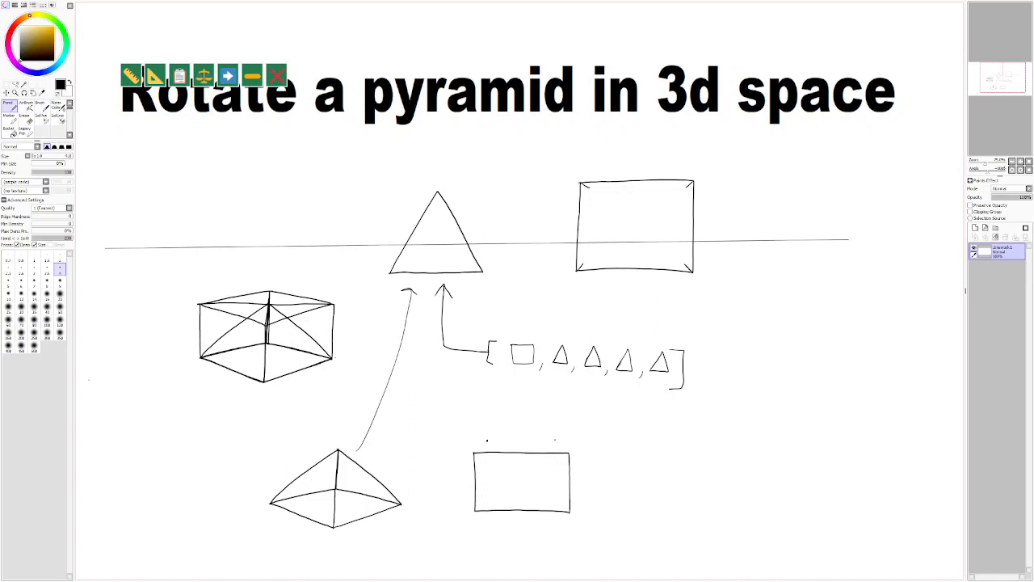
# Draw a slightly smaller rear face inside the horizon rectangle, meeting short diagonal lines at its corners.
pyautogui.moveTo(686, 187); pyautogui.dragTo(684, 234)
pyautogui.hotkey('ctrl', 'z')
pyautogui.moveTo(686, 188)
pyautogui.mouseDown()
pyautogui.moveTo(590, 187)
pyautogui.moveTo(586, 239)
pyautogui.mouseUp()
pyautogui.moveTo(669, 263); pyautogui.dragTo(588, 261)
pyautogui.hotkey('ctrl', 'z')
pyautogui.moveTo(685, 263); pyautogui.dragTo(596, 261)
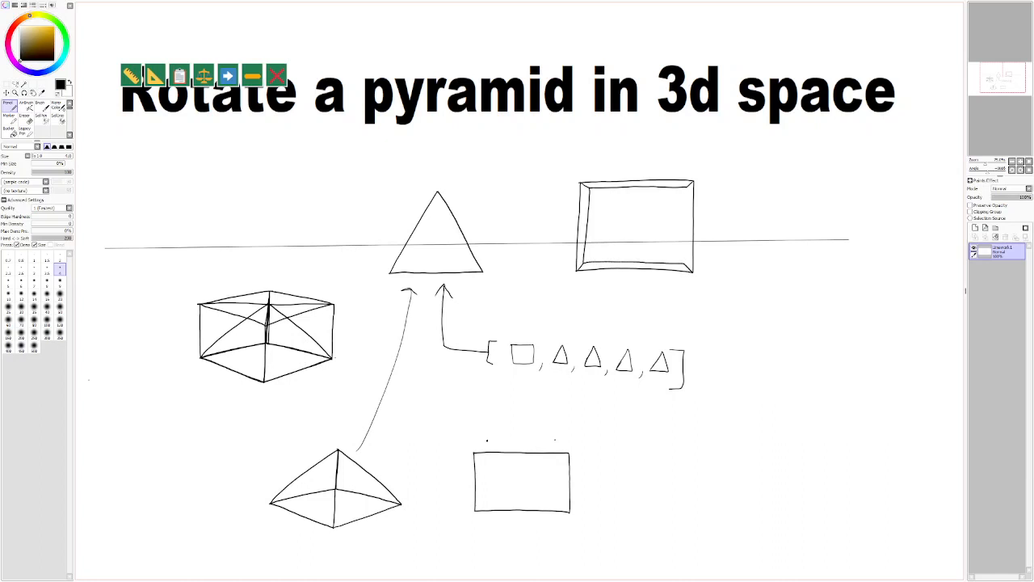
pyautogui.moveTo(686, 196); pyautogui.dragTo(685, 247)
pyautogui.hotkey('ctrl', 'z')
pyautogui.moveTo(612, 459); pyautogui.dragTo(631, 414)
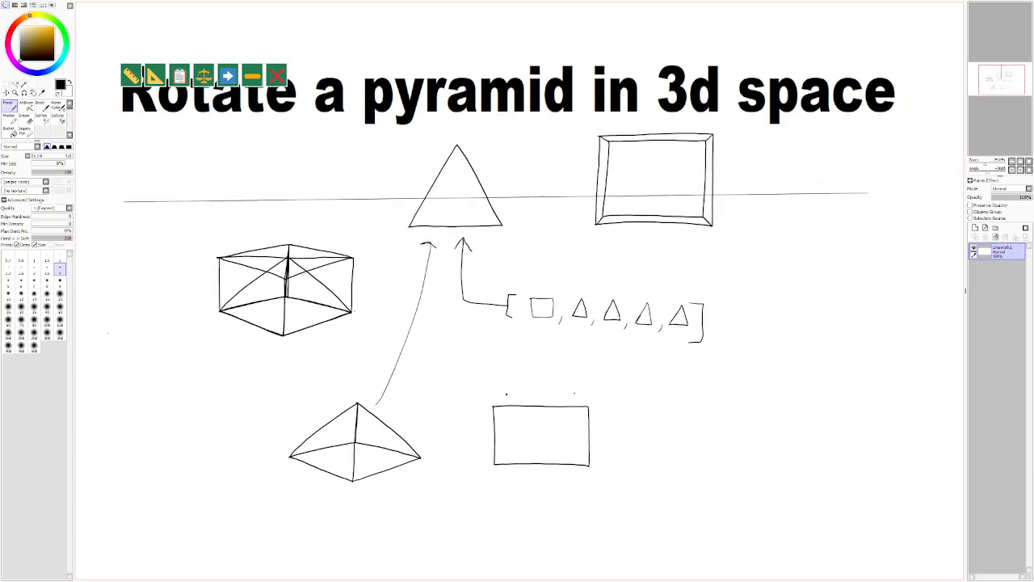
pyautogui.moveTo(549, 368)
pyautogui.mouseDown()
pyautogui.moveTo(643, 453)
pyautogui.moveTo(484, 373)
pyautogui.mouseUp()
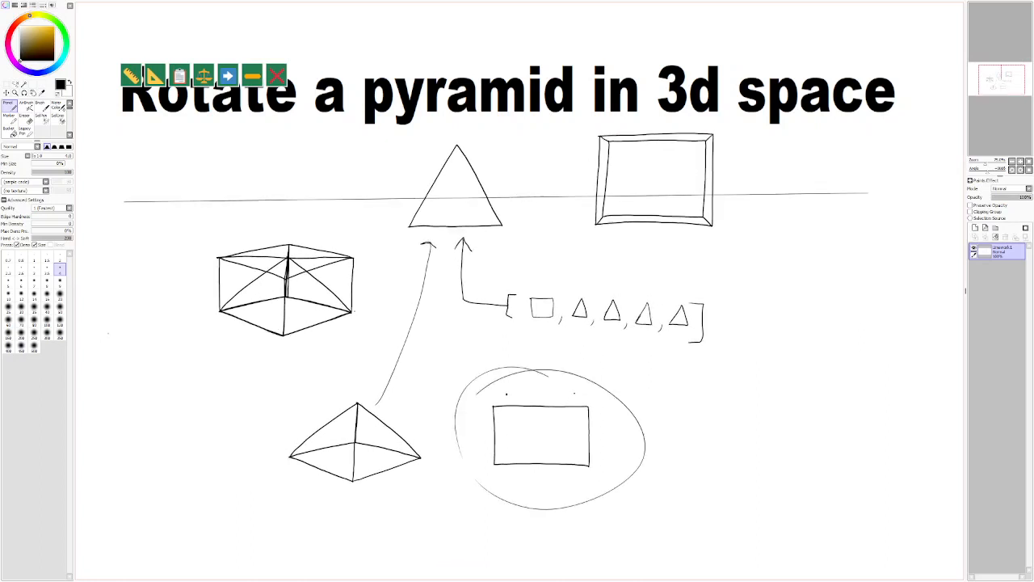
pyautogui.hotkey('ctrl', 'z')
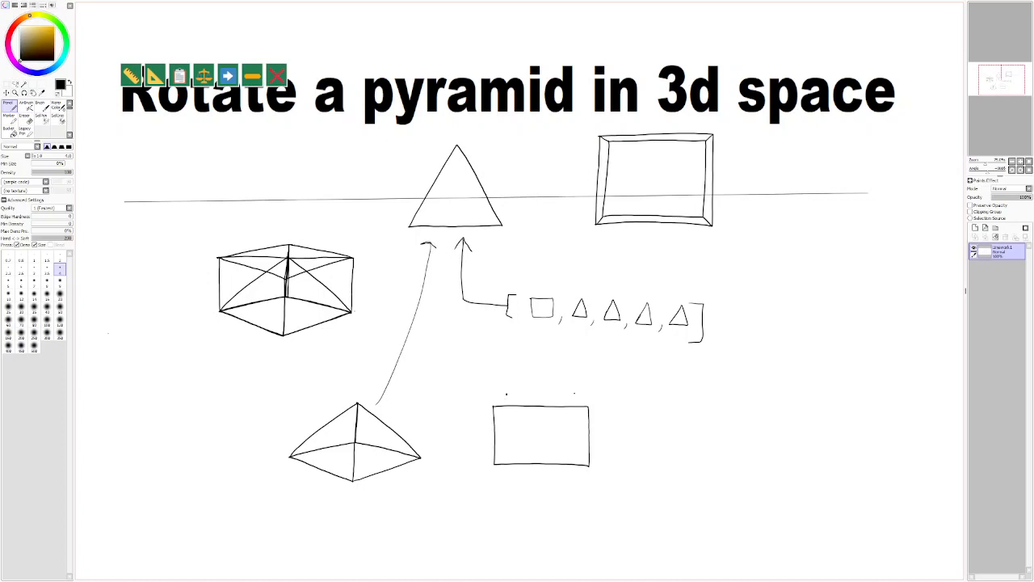
# Draw the lower box's top face by joining the rectangle's upper corners to the two rear points.
pyautogui.moveTo(506, 394); pyautogui.dragTo(493, 404)
pyautogui.hotkey('ctrl', 'z')
pyautogui.moveTo(571, 393)
pyautogui.mouseDown()
pyautogui.moveTo(530, 394)
pyautogui.moveTo(550, 393)
pyautogui.mouseUp()
pyautogui.hotkey('ctrl', 'z')
pyautogui.moveTo(513, 400); pyautogui.dragTo(561, 394)
pyautogui.click(534, 414)
pyautogui.hotkey('ctrl', 'z')
pyautogui.hotkey('ctrl', 'z')
pyautogui.hotkey('ctrl', 'z')
pyautogui.hotkey('ctrl', 'z')
# Draw the lower box's rear vertical edges and its bottom face to complete the see-through box.
pyautogui.moveTo(507, 395); pyautogui.dragTo(507, 407)
pyautogui.moveTo(507, 450); pyautogui.dragTo(497, 462)
pyautogui.moveTo(567, 450); pyautogui.dragTo(514, 450)
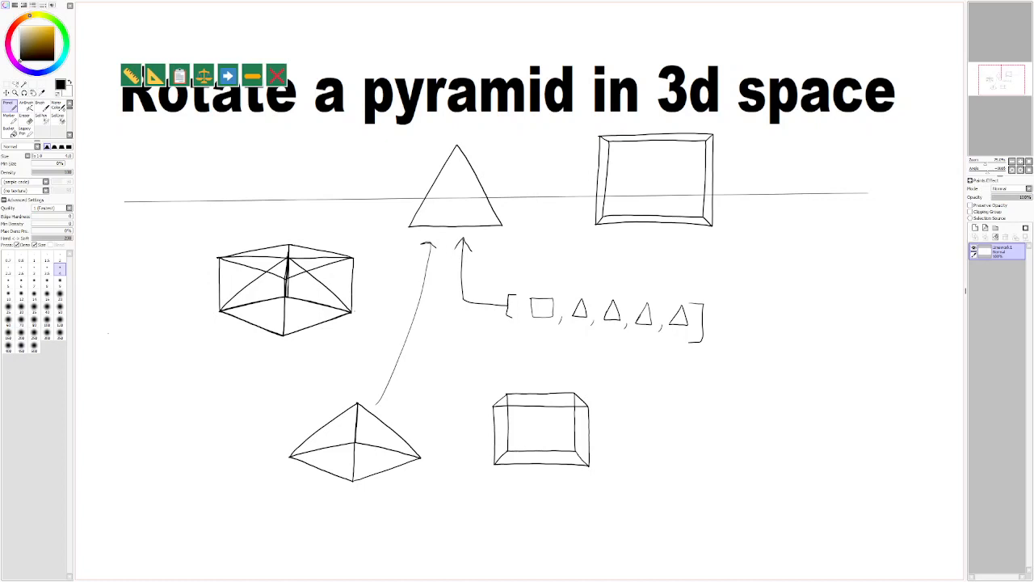
# Draw crossing diagonals on the lower box's top face to locate its centre.
pyautogui.moveTo(292, 378)
pyautogui.mouseDown()
pyautogui.moveTo(359, 249)
pyautogui.moveTo(220, 235)
pyautogui.mouseUp()
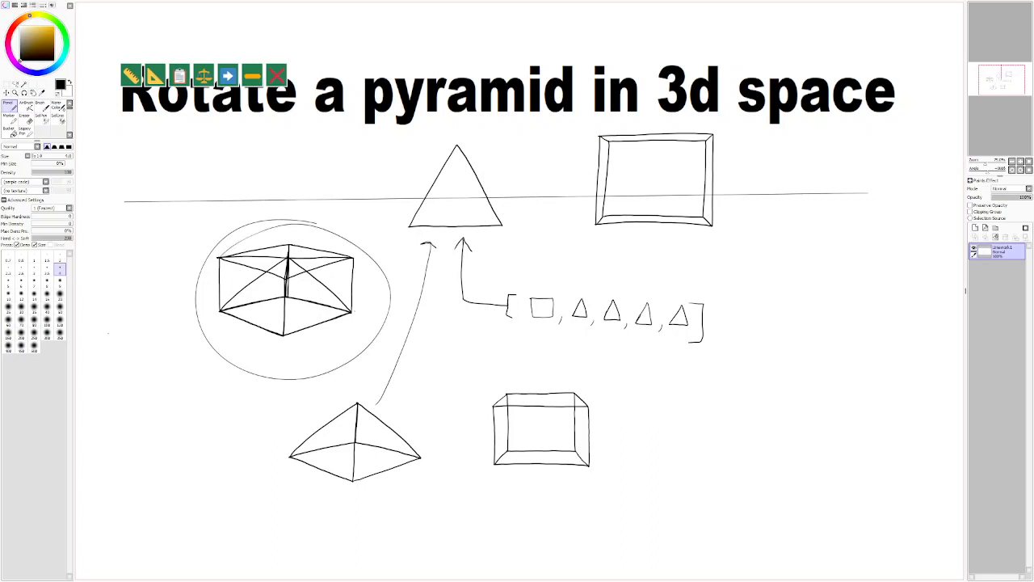
pyautogui.hotkey('ctrl', 'z')
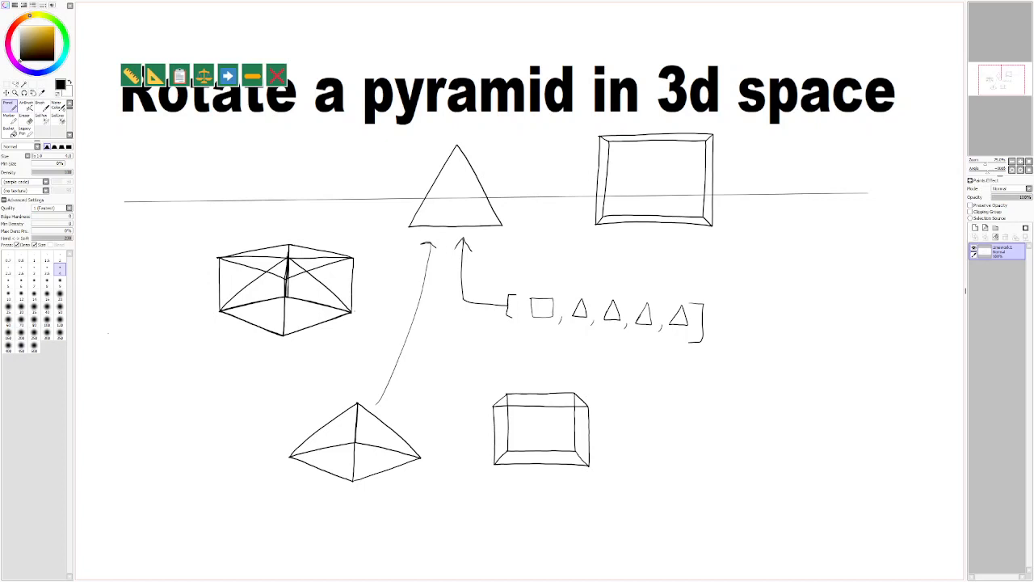
pyautogui.moveTo(567, 394); pyautogui.dragTo(495, 404)
pyautogui.hotkey('ctrl', 'z')
pyautogui.moveTo(570, 391)
pyautogui.mouseDown()
pyautogui.moveTo(491, 407)
pyautogui.moveTo(567, 403)
pyautogui.moveTo(514, 394)
pyautogui.mouseUp()
pyautogui.hotkey('ctrl', 'z')
pyautogui.hotkey('ctrl', 'z')
pyautogui.moveTo(589, 407); pyautogui.dragTo(514, 394)
# Create a new layer above the linework, briefly hide and show the linework layer, and make the new layer active.
pyautogui.click(974, 229)
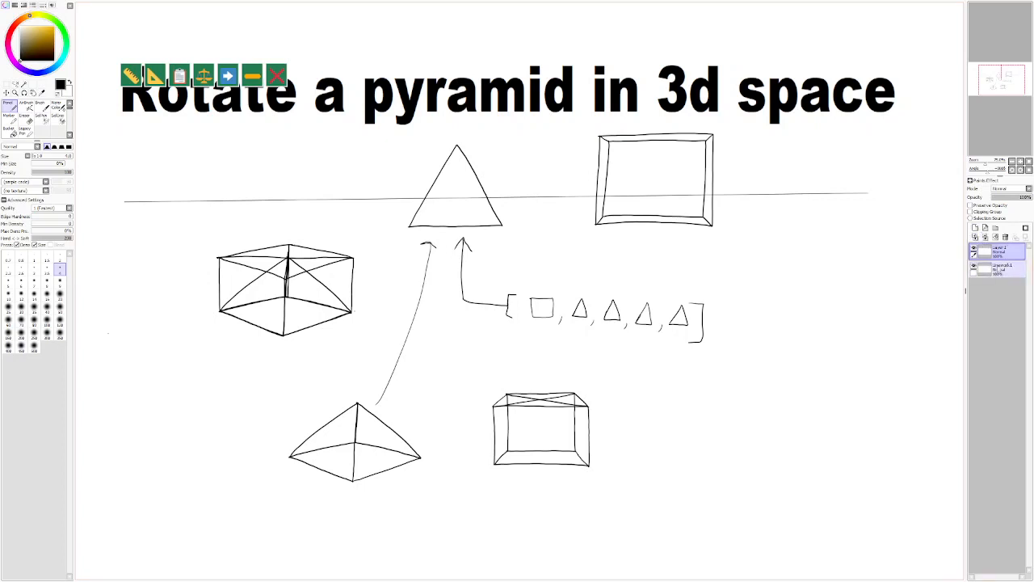
pyautogui.click(973, 270)
pyautogui.click(973, 266)
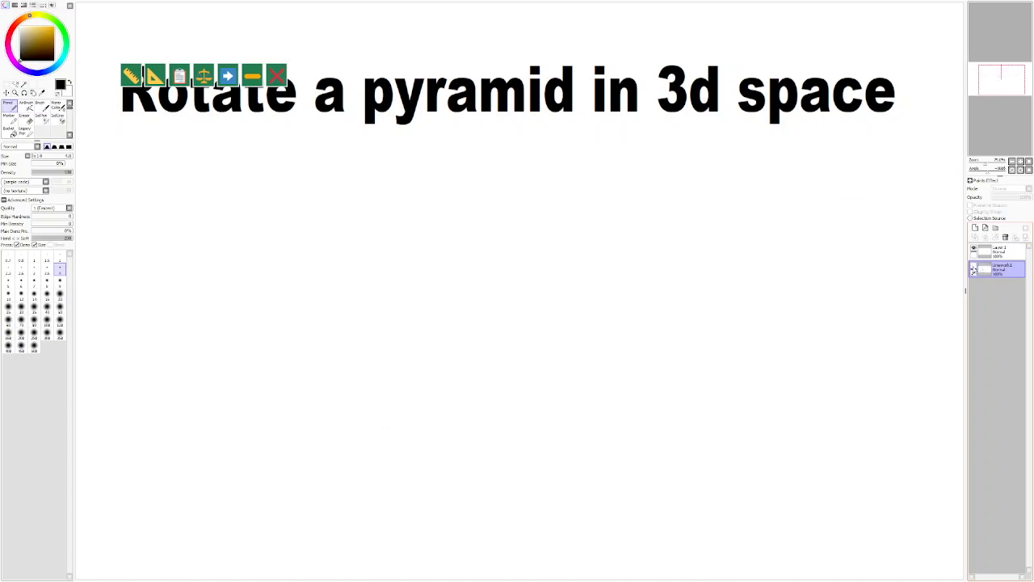
pyautogui.click(973, 266)
pyautogui.click(986, 252)
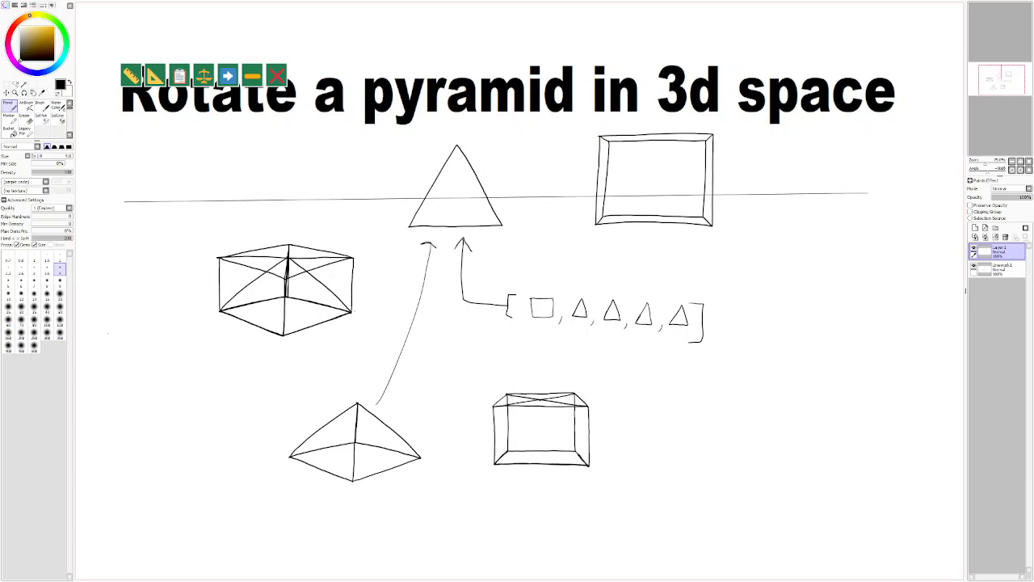
# On Layer 1, trace the lower box's bottom face and mark the apex point, and hide the linework layer.
pyautogui.moveTo(587, 465); pyautogui.dragTo(539, 450)
pyautogui.hotkey('ctrl', 'z')
pyautogui.click(973, 265)
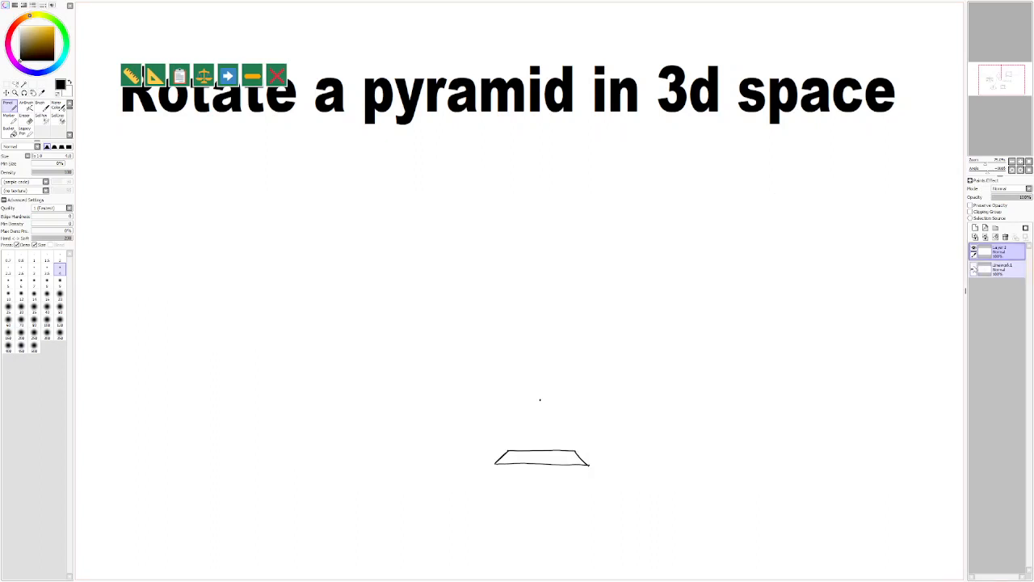
# Draw the lower pyramid's side edges from the apex point to the traced base's corners on Layer 1.
pyautogui.click(973, 265)
pyautogui.click(973, 267)
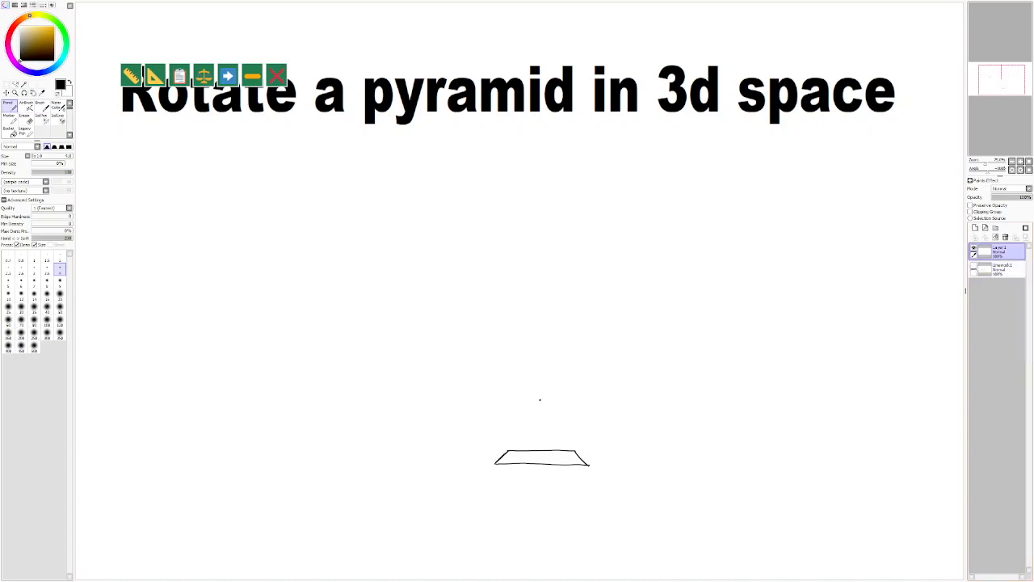
pyautogui.moveTo(539, 401); pyautogui.dragTo(512, 441)
pyautogui.hotkey('ctrl', 'z')
pyautogui.moveTo(540, 399); pyautogui.dragTo(507, 450)
pyautogui.moveTo(539, 402); pyautogui.dragTo(498, 459)
pyautogui.moveTo(585, 460); pyautogui.dragTo(555, 418)
pyautogui.moveTo(554, 418); pyautogui.dragTo(546, 408)
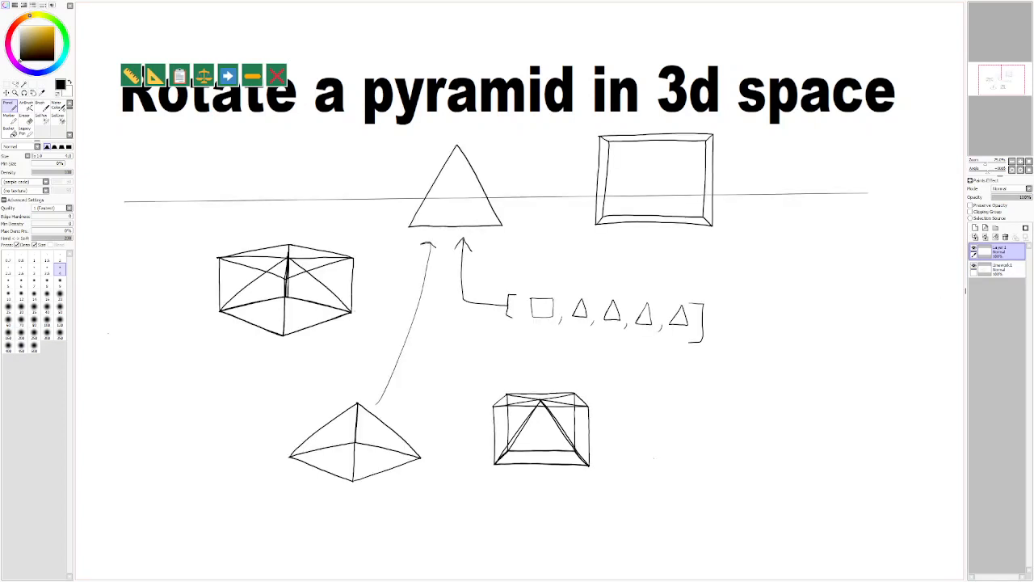
# Mark the corner points of a larger perspective box in the empty area beside the lower box.
pyautogui.moveTo(654, 458)
pyautogui.mouseDown()
pyautogui.moveTo(639, 473)
pyautogui.moveTo(557, 480)
pyautogui.mouseUp()
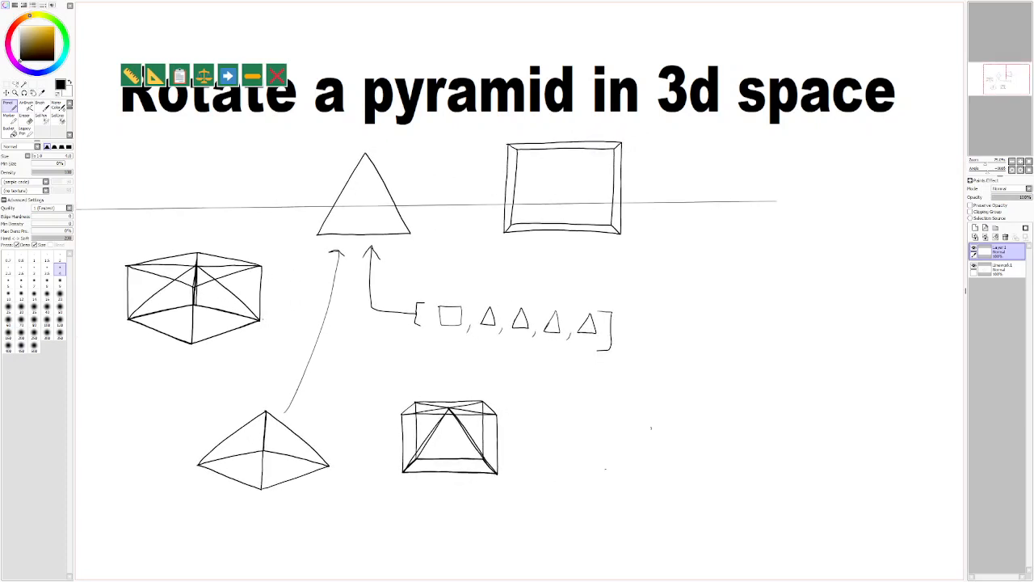
pyautogui.moveTo(677, 385); pyautogui.dragTo(668, 399)
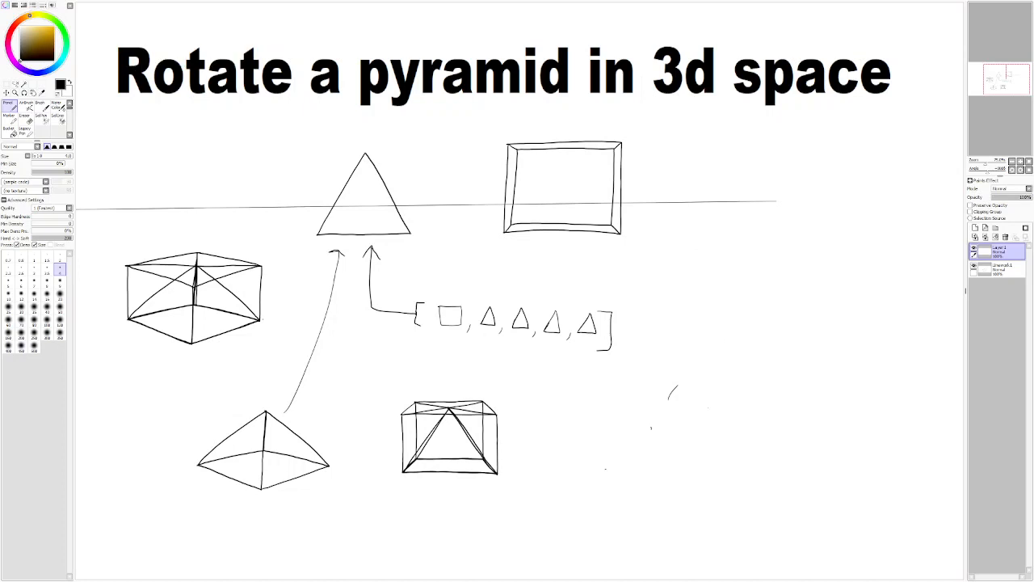
pyautogui.hotkey('ctrl', 'z')
pyautogui.moveTo(621, 470); pyautogui.dragTo(462, 471)
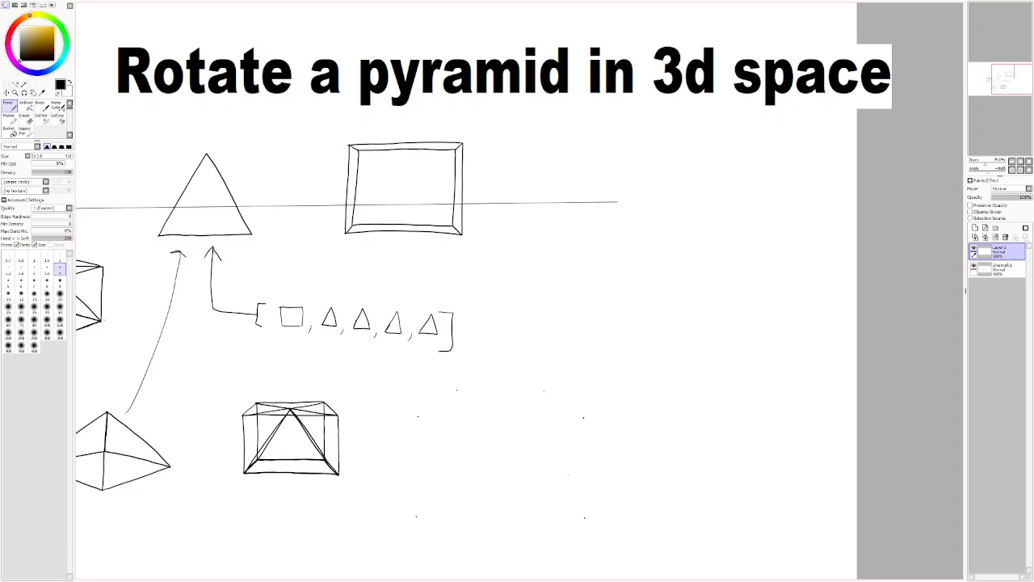
# Label the matching faces of the two lower pyramids "f" and connect them with a looping rotation arrow.
pyautogui.press('space')
pyautogui.moveTo(218, 518); pyautogui.dragTo(270, 519)
pyautogui.moveTo(156, 396)
pyautogui.mouseDown()
pyautogui.moveTo(192, 517)
pyautogui.moveTo(158, 396)
pyautogui.mouseUp()
pyautogui.hotkey('ctrl', 'z')
pyautogui.moveTo(141, 438); pyautogui.dragTo(136, 449)
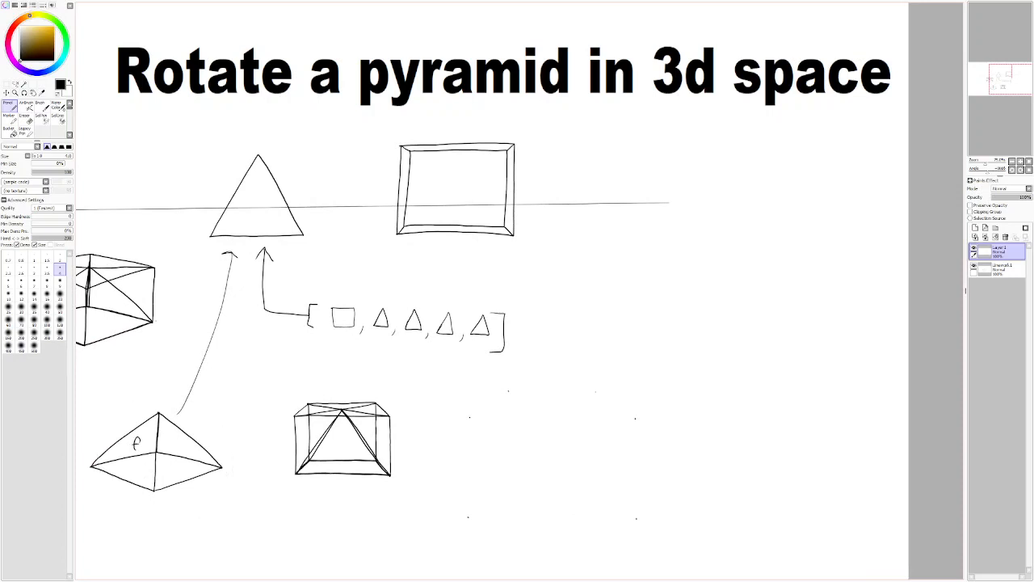
pyautogui.moveTo(181, 453)
pyautogui.mouseDown()
pyautogui.moveTo(201, 418)
pyautogui.moveTo(274, 414)
pyautogui.moveTo(272, 427)
pyautogui.mouseUp()
pyautogui.moveTo(347, 436); pyautogui.dragTo(342, 454)
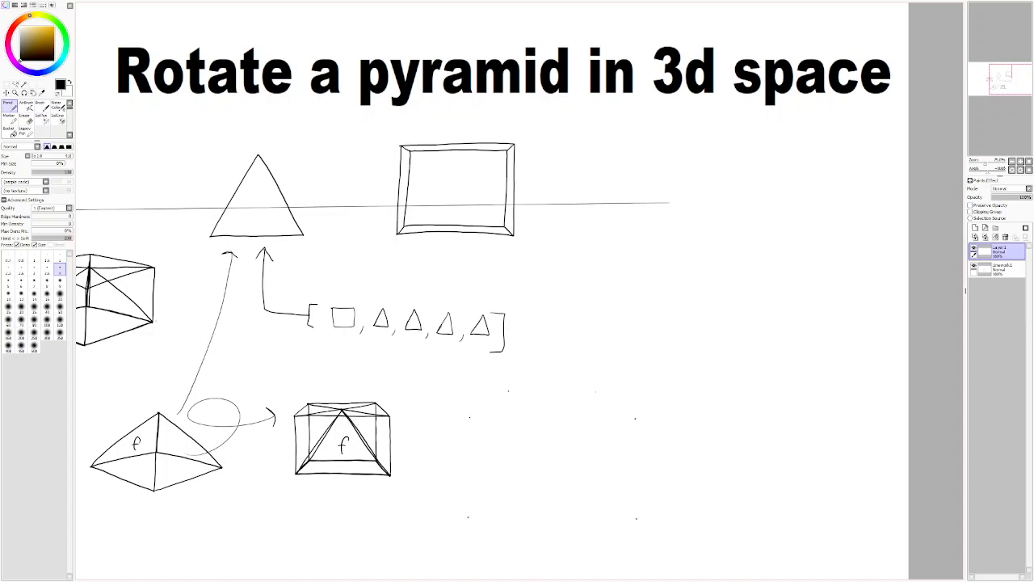
pyautogui.moveTo(153, 445)
pyautogui.mouseDown()
pyautogui.moveTo(121, 497)
pyautogui.moveTo(143, 446)
pyautogui.mouseUp()
pyautogui.hotkey('ctrl', 'z')
# Connect the marked corner points to draw the larger box's top face and front face.
pyautogui.moveTo(508, 391); pyautogui.dragTo(468, 418)
pyautogui.hotkey('ctrl', 'z')
pyautogui.moveTo(508, 391); pyautogui.dragTo(473, 414)
pyautogui.moveTo(469, 417); pyautogui.dragTo(470, 457)
pyautogui.hotkey('ctrl', 'z')
pyautogui.moveTo(589, 392); pyautogui.dragTo(515, 392)
pyautogui.moveTo(635, 418); pyautogui.dragTo(471, 415)
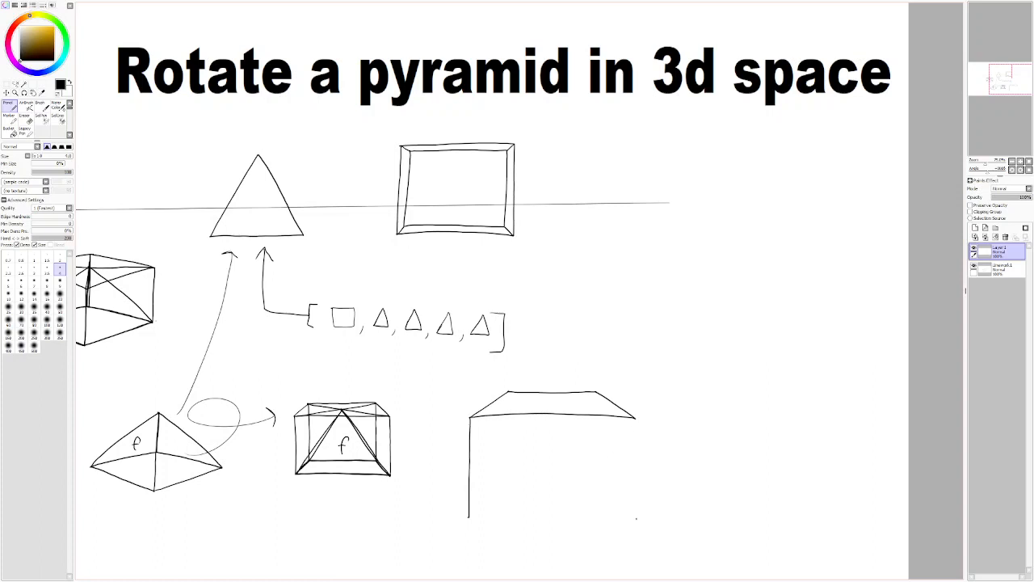
pyautogui.moveTo(635, 420); pyautogui.dragTo(636, 491)
pyautogui.hotkey('ctrl', 'z')
pyautogui.moveTo(635, 419)
pyautogui.mouseDown()
pyautogui.moveTo(637, 494)
pyautogui.moveTo(582, 515)
pyautogui.moveTo(470, 515)
pyautogui.mouseUp()
# Draw the larger box's two receding bottom edges and its rear left vertical edge.
pyautogui.moveTo(507, 485); pyautogui.dragTo(469, 515)
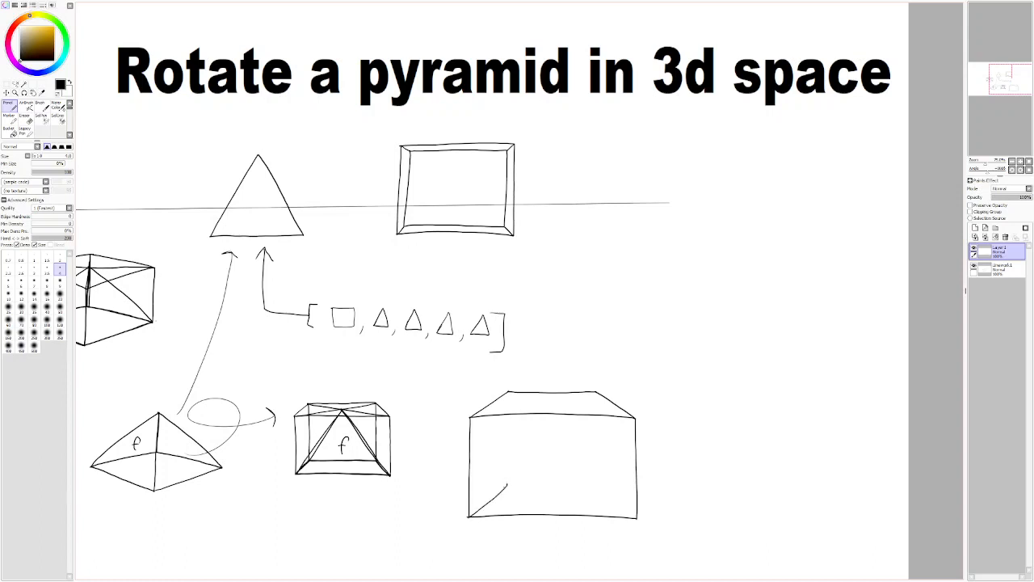
pyautogui.hotkey('ctrl', 'z')
pyautogui.moveTo(507, 484)
pyautogui.mouseDown()
pyautogui.moveTo(469, 516)
pyautogui.moveTo(512, 492)
pyautogui.moveTo(470, 515)
pyautogui.mouseUp()
pyautogui.hotkey('ctrl', 'z')
pyautogui.hotkey('ctrl', 'z')
pyautogui.moveTo(509, 394); pyautogui.dragTo(507, 456)
pyautogui.hotkey('ctrl', 'z')
pyautogui.moveTo(509, 393); pyautogui.dragTo(507, 485)
pyautogui.moveTo(626, 509); pyautogui.dragTo(598, 486)
pyautogui.hotkey('ctrl', 'z')
pyautogui.moveTo(635, 516); pyautogui.dragTo(617, 503)
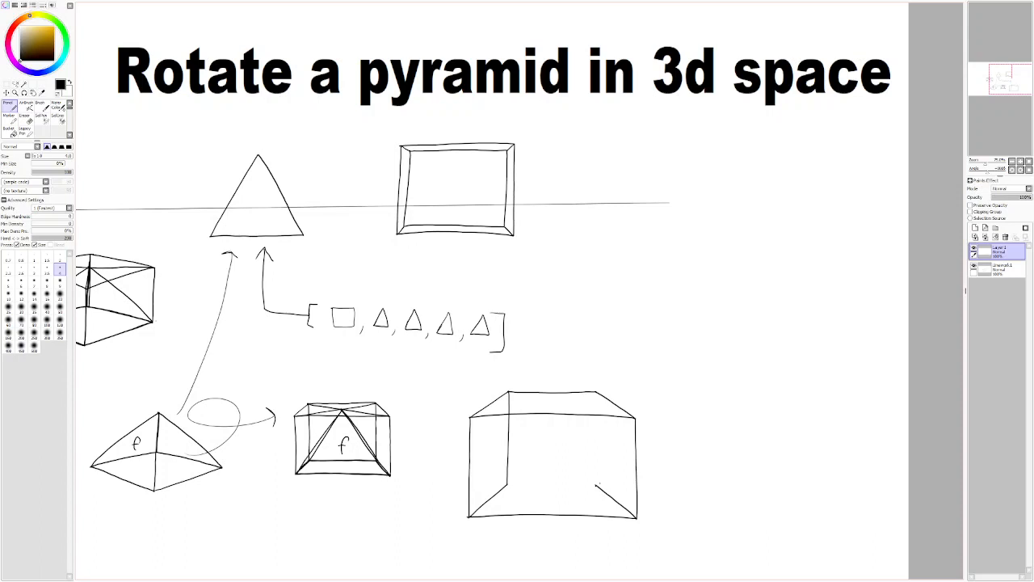
# Finish the larger box's remaining rear edges and draw crossing diagonals on its top face to locate the centre.
pyautogui.moveTo(596, 393); pyautogui.dragTo(597, 448)
pyautogui.moveTo(598, 484); pyautogui.dragTo(524, 484)
pyautogui.moveTo(594, 392); pyautogui.dragTo(472, 416)
pyautogui.moveTo(634, 417); pyautogui.dragTo(509, 393)
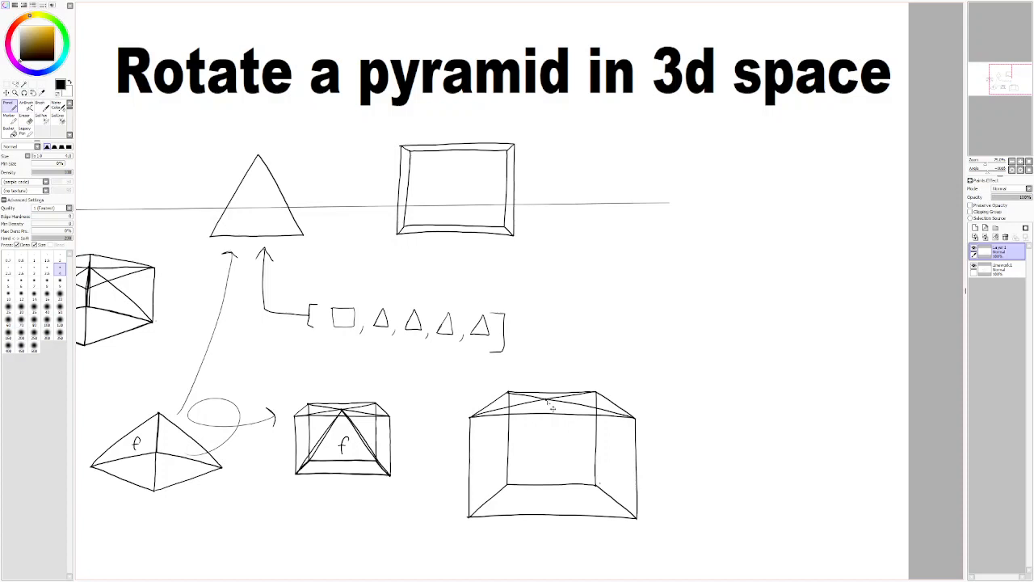
# Create a new layer above Layer 1, briefly hide and show Layer 1, and make the new layer active.
pyautogui.click(975, 228)
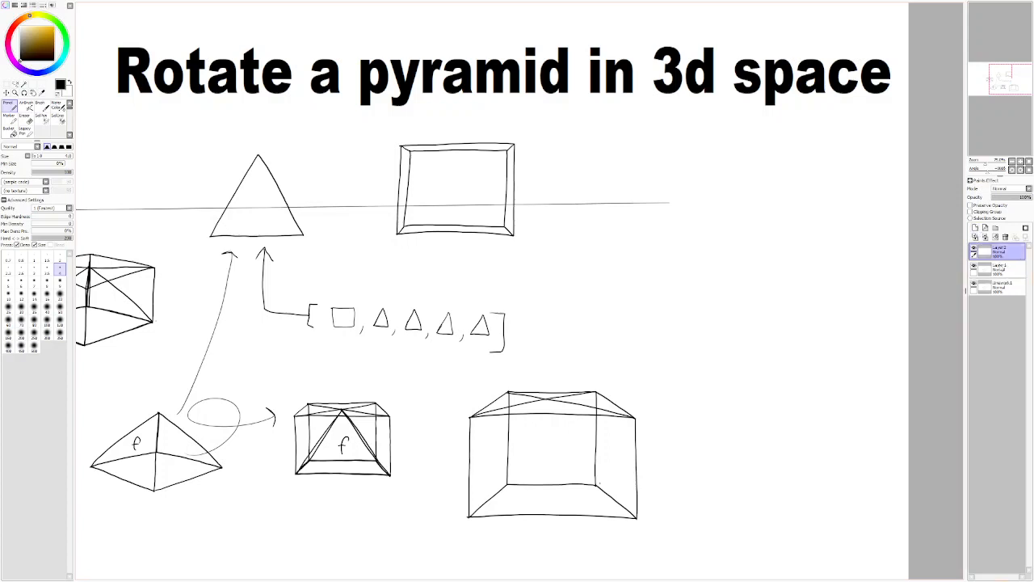
pyautogui.click(1004, 270)
pyautogui.click(973, 269)
pyautogui.click(973, 269)
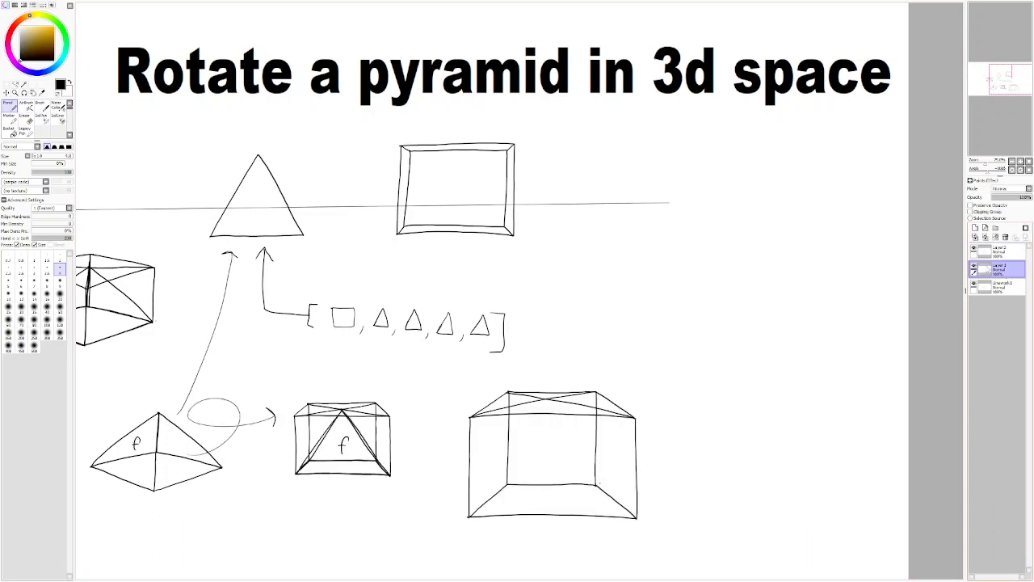
pyautogui.click(1000, 252)
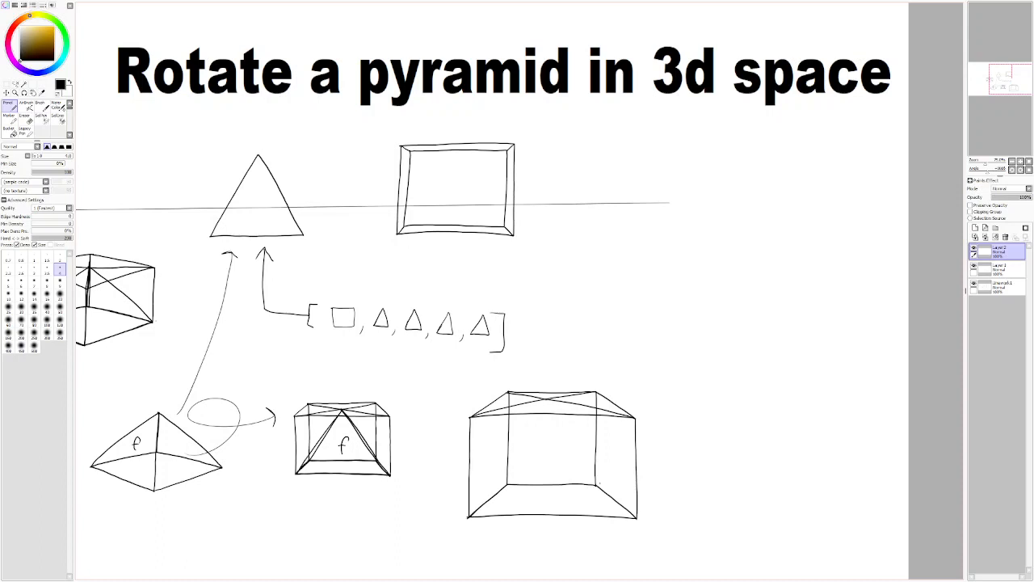
# On Layer 2, trace the larger box's bottom face and mark the apex at the diagonals' crossing, with Layer 1 hidden.
pyautogui.moveTo(572, 485)
pyautogui.mouseDown()
pyautogui.moveTo(592, 485)
pyautogui.moveTo(521, 484)
pyautogui.mouseUp()
pyautogui.hotkey('ctrl', 'z')
pyautogui.hotkey('ctrl', 'z')
pyautogui.moveTo(585, 485); pyautogui.dragTo(507, 483)
pyautogui.hotkey('ctrl', 'z')
pyautogui.moveTo(566, 483); pyautogui.dragTo(535, 483)
pyautogui.moveTo(614, 515); pyautogui.dragTo(486, 516)
pyautogui.click(986, 271)
pyautogui.click(974, 266)
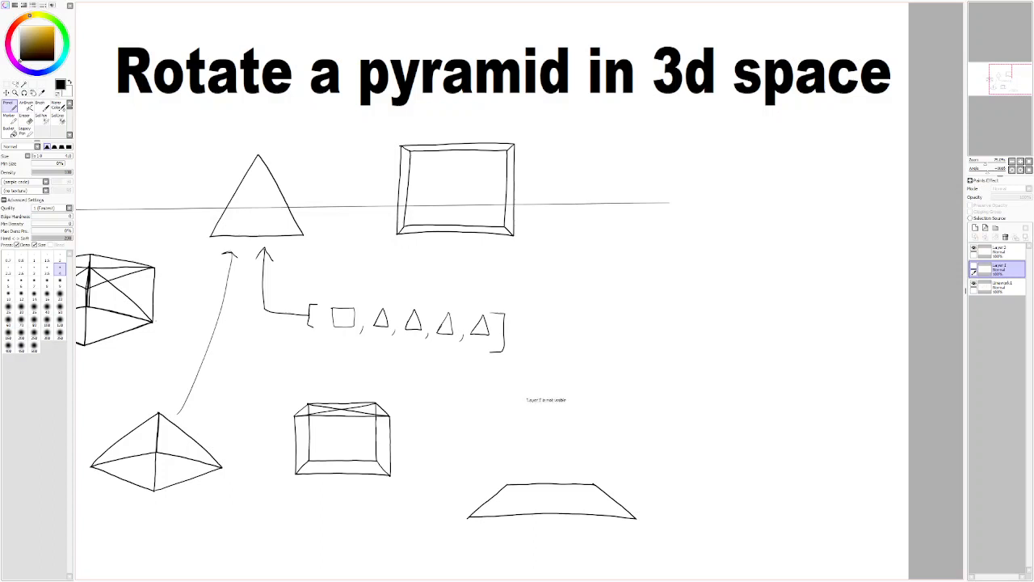
pyautogui.click(999, 254)
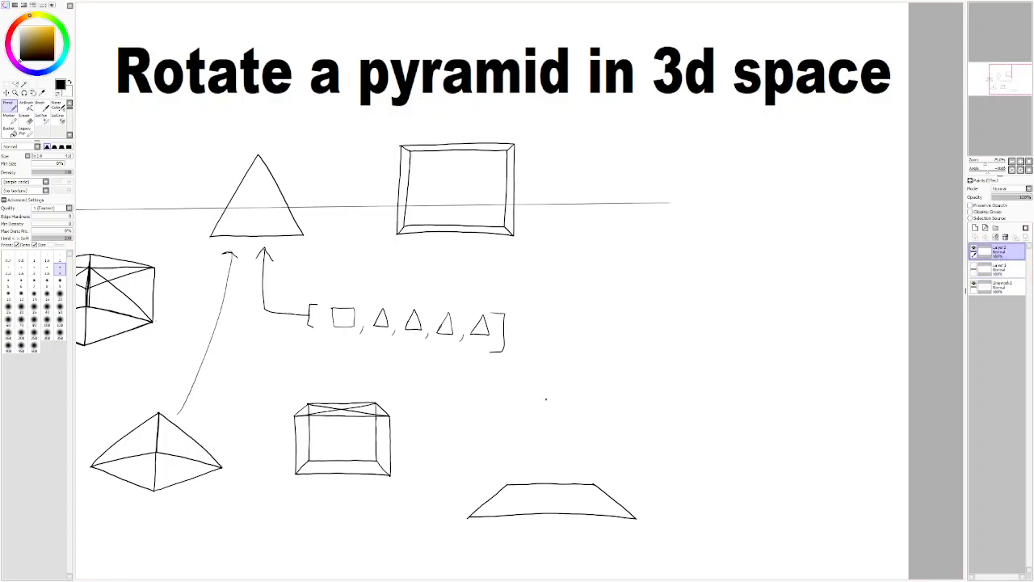
# Try to draw the larger pyramid's side edges from the apex point to its base corners.
pyautogui.moveTo(546, 398); pyautogui.dragTo(514, 468)
pyautogui.moveTo(546, 399); pyautogui.dragTo(472, 510)
pyautogui.hotkey('ctrl', 'z')
pyautogui.moveTo(546, 399); pyautogui.dragTo(469, 517)
pyautogui.hotkey('ctrl', 'z')
pyautogui.moveTo(546, 399); pyautogui.dragTo(470, 515)
pyautogui.moveTo(593, 479); pyautogui.dragTo(566, 431)
pyautogui.moveTo(635, 517); pyautogui.dragTo(558, 412)
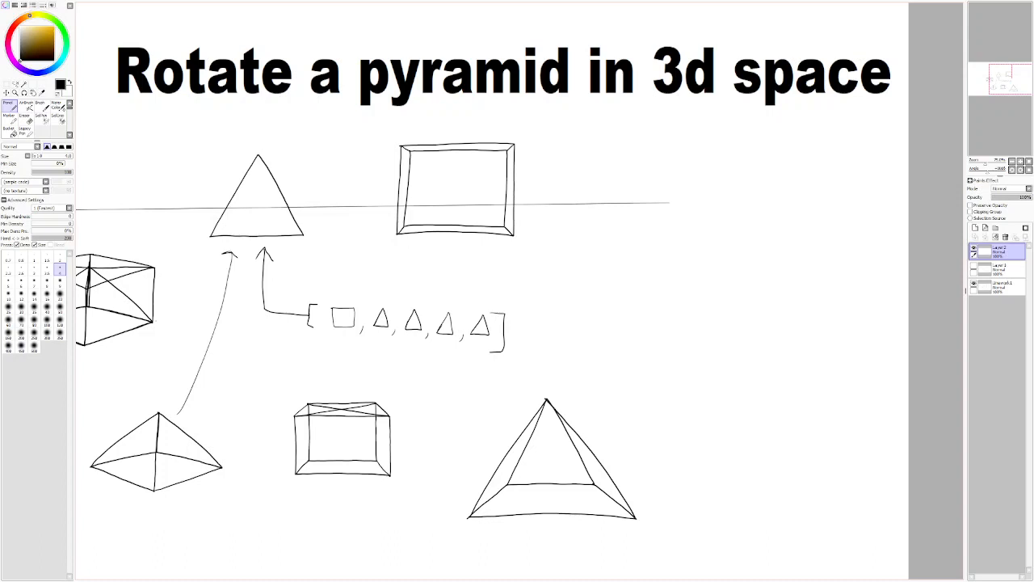
pyautogui.hotkey('ctrl', 'z')
pyautogui.hotkey('ctrl', 'z')
pyautogui.hotkey('ctrl', 'z')
pyautogui.hotkey('ctrl', 'z')
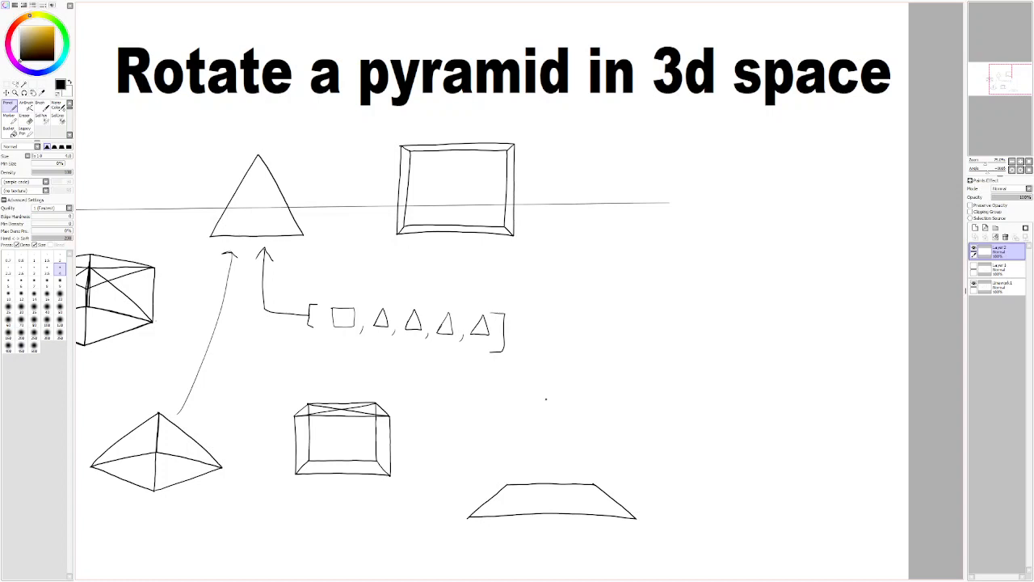
pyautogui.moveTo(588, 406)
pyautogui.mouseDown()
pyautogui.moveTo(594, 370)
pyautogui.moveTo(530, 410)
pyautogui.moveTo(512, 447)
pyautogui.mouseUp()
pyautogui.hotkey('ctrl', 'z')
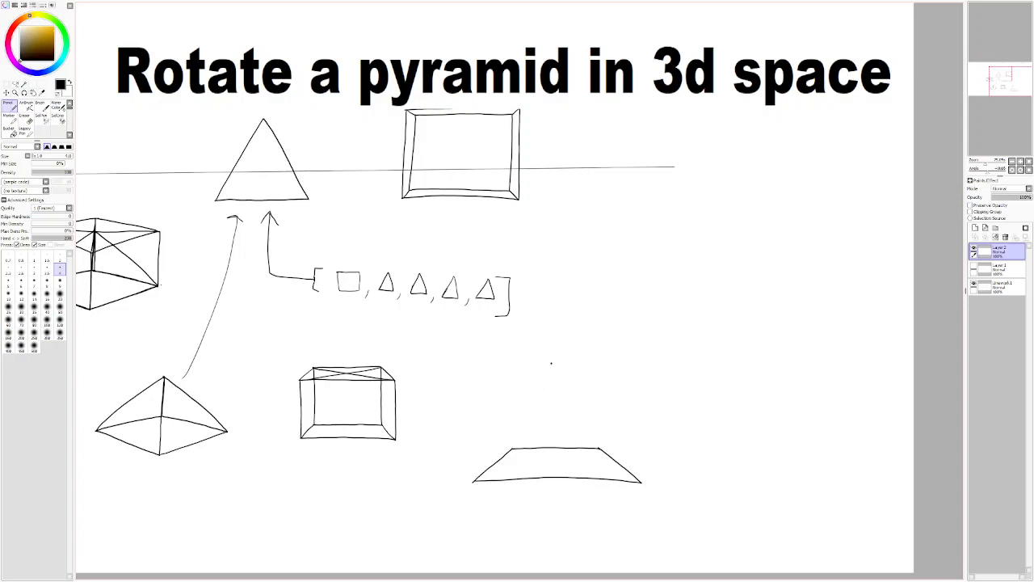
# Draw the larger pyramid's four side edges between the apex point and the base corners on Layer 2.
pyautogui.moveTo(551, 364); pyautogui.dragTo(513, 447)
pyautogui.moveTo(550, 363); pyautogui.dragTo(475, 485)
pyautogui.hotkey('ctrl', 'z')
pyautogui.moveTo(551, 364); pyautogui.dragTo(474, 481)
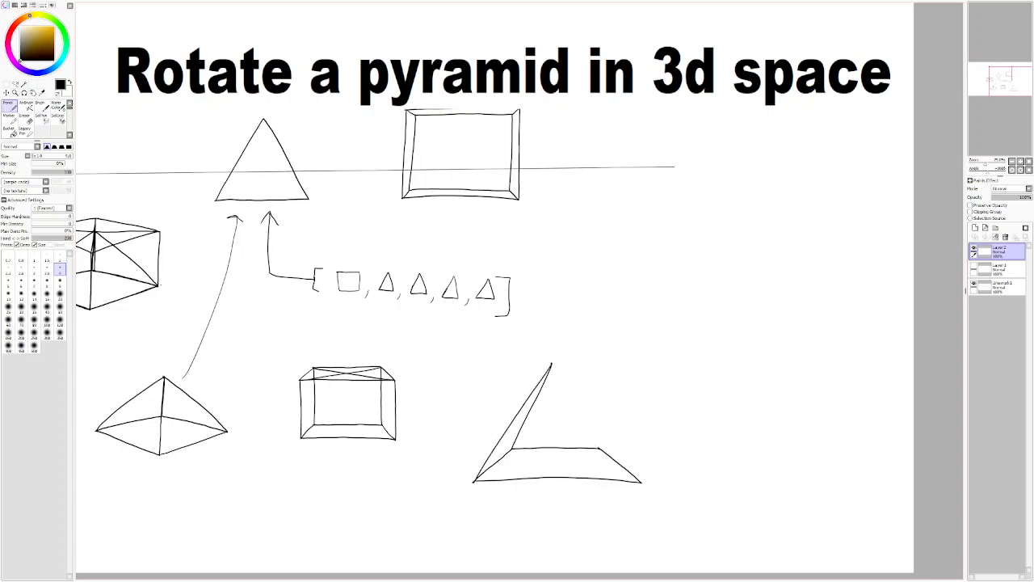
pyautogui.moveTo(599, 448); pyautogui.dragTo(581, 402)
pyautogui.hotkey('ctrl', 'z')
pyautogui.moveTo(597, 443); pyautogui.dragTo(567, 385)
pyautogui.hotkey('ctrl', 'z')
pyautogui.moveTo(599, 445); pyautogui.dragTo(562, 379)
pyautogui.moveTo(640, 481); pyautogui.dragTo(553, 367)
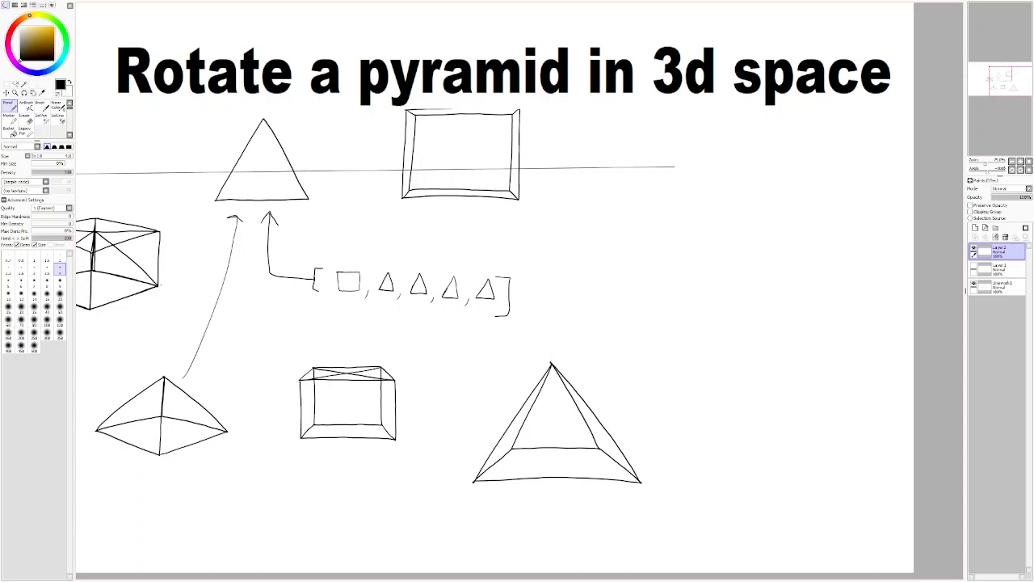
pyautogui.hotkey('ctrl', 'z')
pyautogui.moveTo(639, 480); pyautogui.dragTo(556, 369)
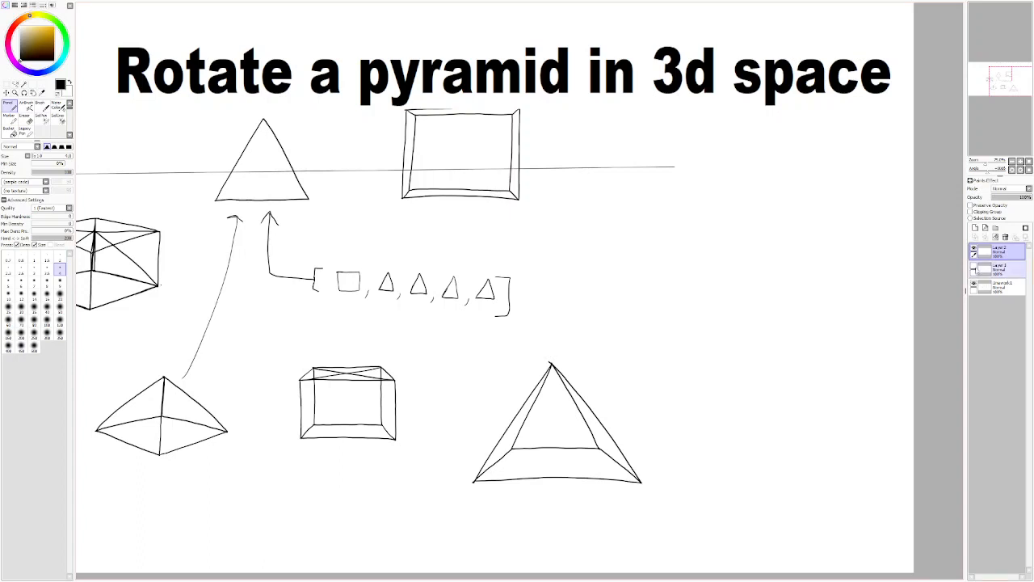
pyautogui.click(974, 266)
pyautogui.click(973, 266)
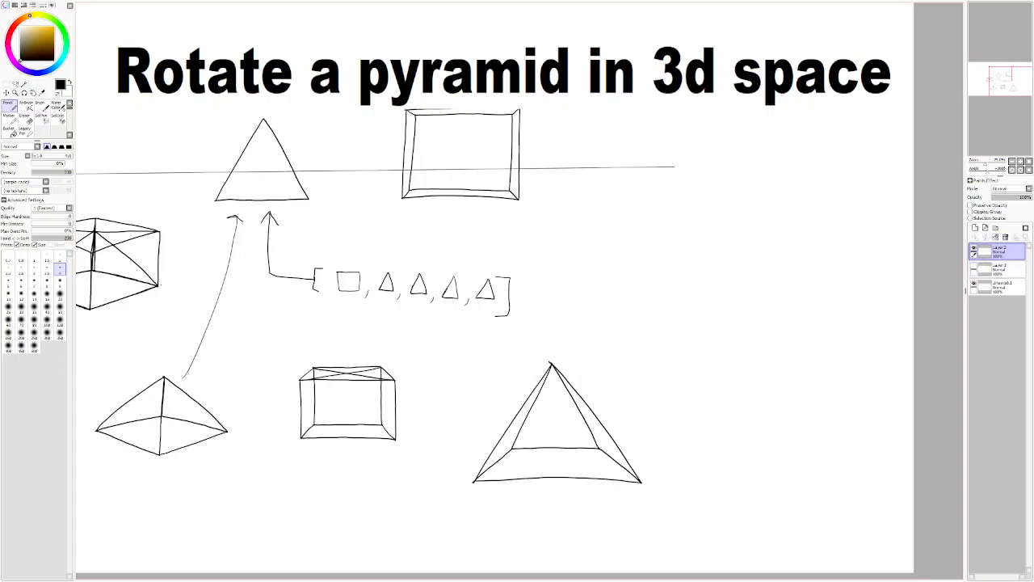
pyautogui.moveTo(585, 344)
pyautogui.mouseDown()
pyautogui.moveTo(455, 454)
pyautogui.moveTo(642, 490)
pyautogui.moveTo(588, 352)
pyautogui.mouseUp()
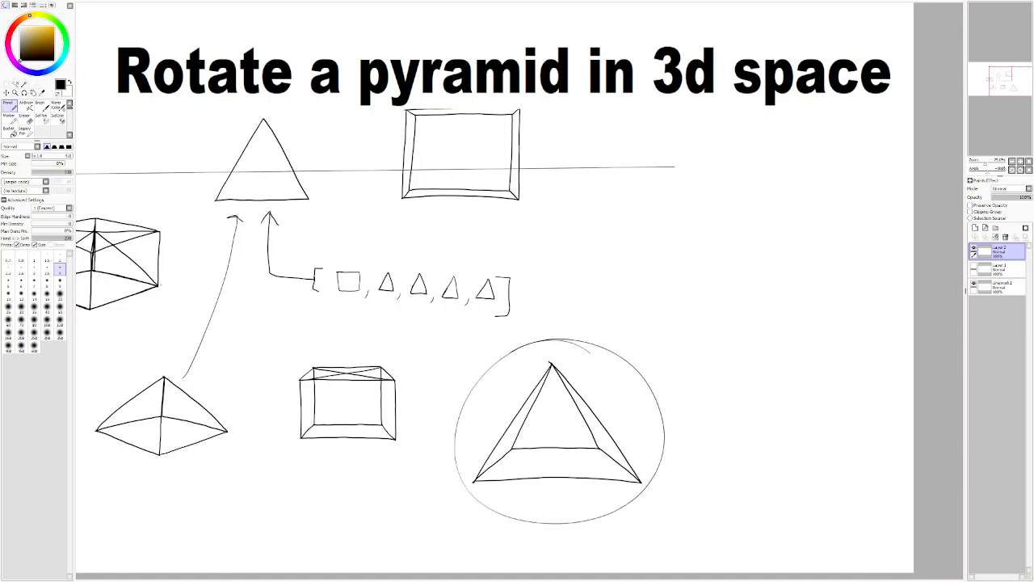
pyautogui.hotkey('ctrl', 'z')
pyautogui.hotkey('ctrl', 'z')
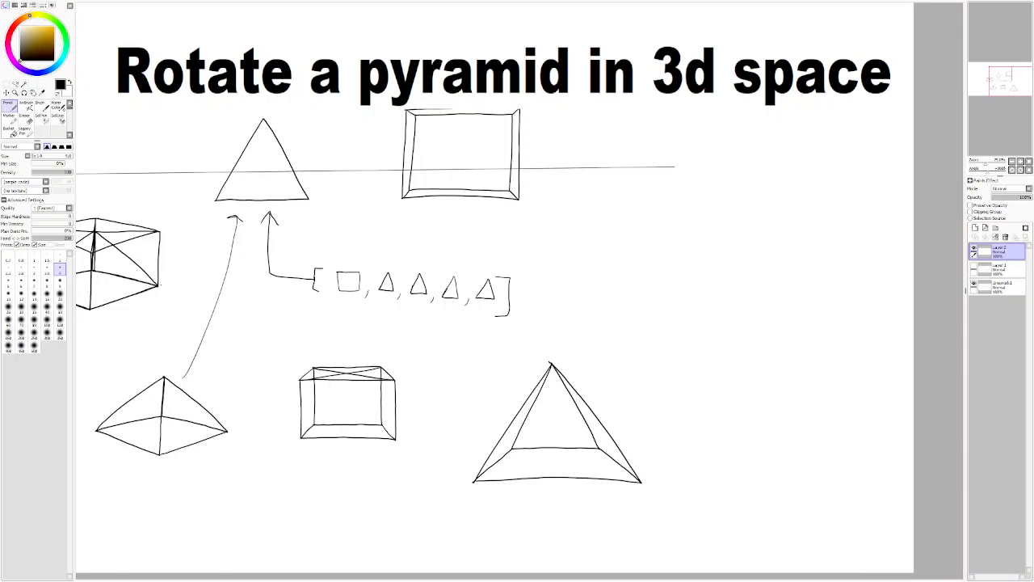
# Label the larger pyramid's faces with the letters f, b, L and R, and its base with b.
pyautogui.moveTo(544, 429); pyautogui.dragTo(549, 425)
pyautogui.moveTo(512, 459)
pyautogui.mouseDown()
pyautogui.moveTo(598, 462)
pyautogui.moveTo(496, 468)
pyautogui.moveTo(549, 466)
pyautogui.mouseUp()
pyautogui.hotkey('ctrl', 'z')
# Circle the smaller corner-on pyramid and draw a curved arrow from it to the labelled larger pyramid.
pyautogui.moveTo(186, 363)
pyautogui.mouseDown()
pyautogui.moveTo(172, 496)
pyautogui.moveTo(230, 375)
pyautogui.moveTo(170, 364)
pyautogui.mouseUp()
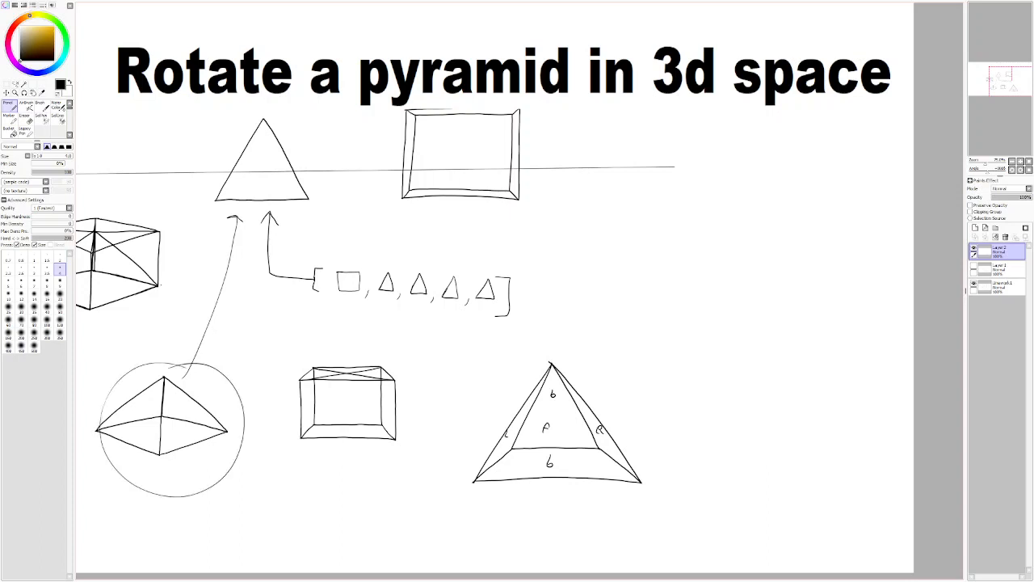
pyautogui.moveTo(221, 477)
pyautogui.mouseDown()
pyautogui.moveTo(262, 497)
pyautogui.moveTo(345, 500)
pyautogui.moveTo(380, 477)
pyautogui.moveTo(346, 453)
pyautogui.mouseUp()
pyautogui.hotkey('ctrl', 'z')
pyautogui.moveTo(221, 463)
pyautogui.mouseDown()
pyautogui.moveTo(368, 515)
pyautogui.moveTo(501, 501)
pyautogui.moveTo(511, 509)
pyautogui.mouseUp()
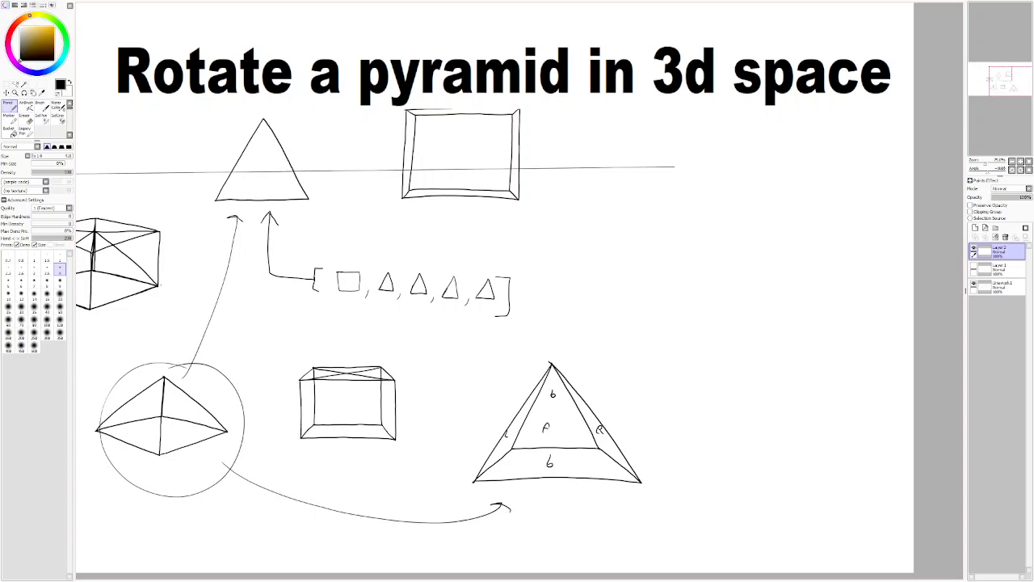
# Mark four corner points near the lower left of the canvas and connect them into a tilted four-sided base.
pyautogui.moveTo(525, 490)
pyautogui.mouseDown()
pyautogui.moveTo(649, 491)
pyautogui.moveTo(686, 474)
pyautogui.mouseUp()
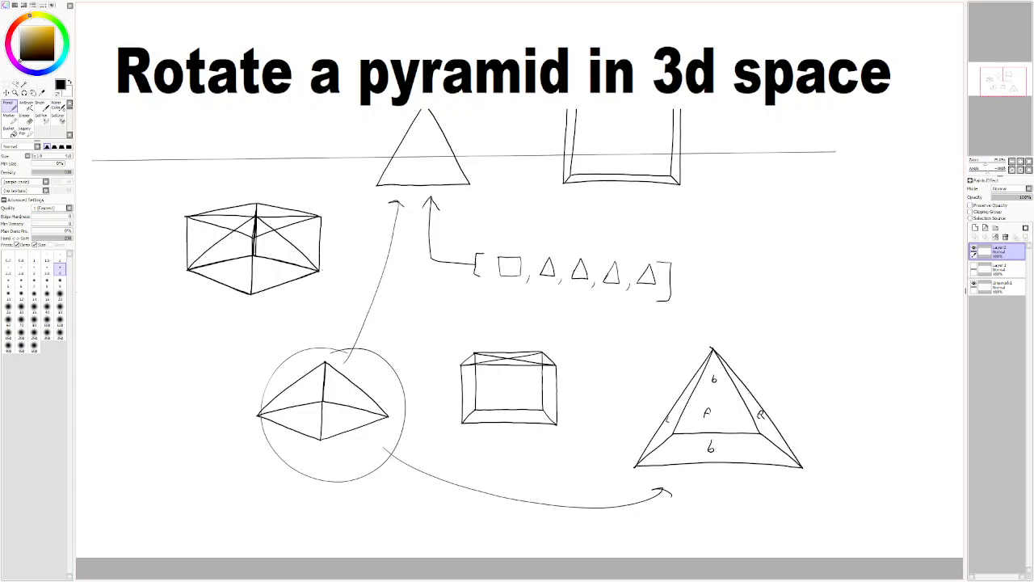
pyautogui.moveTo(457, 324)
pyautogui.mouseDown()
pyautogui.moveTo(481, 349)
pyautogui.moveTo(517, 351)
pyautogui.mouseUp()
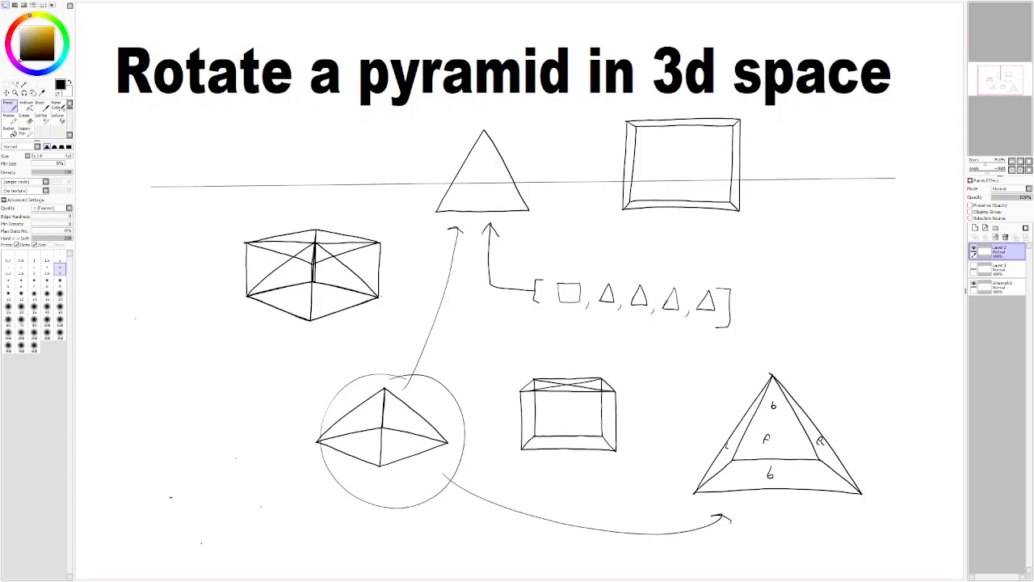
pyautogui.moveTo(426, 495); pyautogui.dragTo(582, 413)
pyautogui.moveTo(461, 436); pyautogui.dragTo(505, 436)
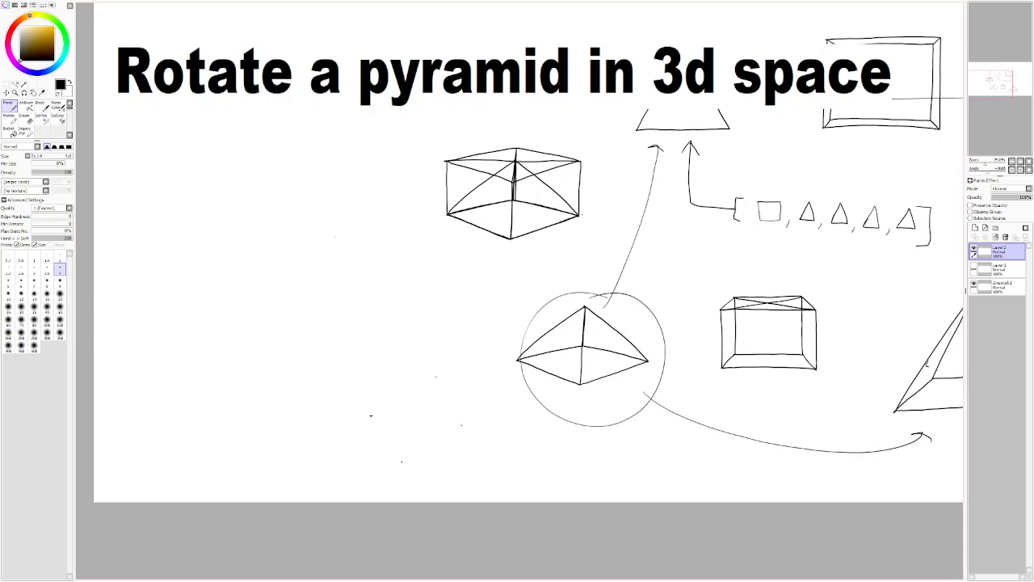
pyautogui.moveTo(462, 425); pyautogui.dragTo(408, 456)
pyautogui.hotkey('ctrl', 'z')
pyautogui.moveTo(462, 424); pyautogui.dragTo(457, 415)
pyautogui.moveTo(401, 461); pyautogui.dragTo(370, 415)
pyautogui.moveTo(436, 377); pyautogui.dragTo(370, 415)
pyautogui.hotkey('ctrl', 'z')
pyautogui.moveTo(437, 377); pyautogui.dragTo(370, 415)
# Draw a diagonal across the tilted base from its upper corner to its lowest corner.
pyautogui.moveTo(436, 377); pyautogui.dragTo(402, 458)
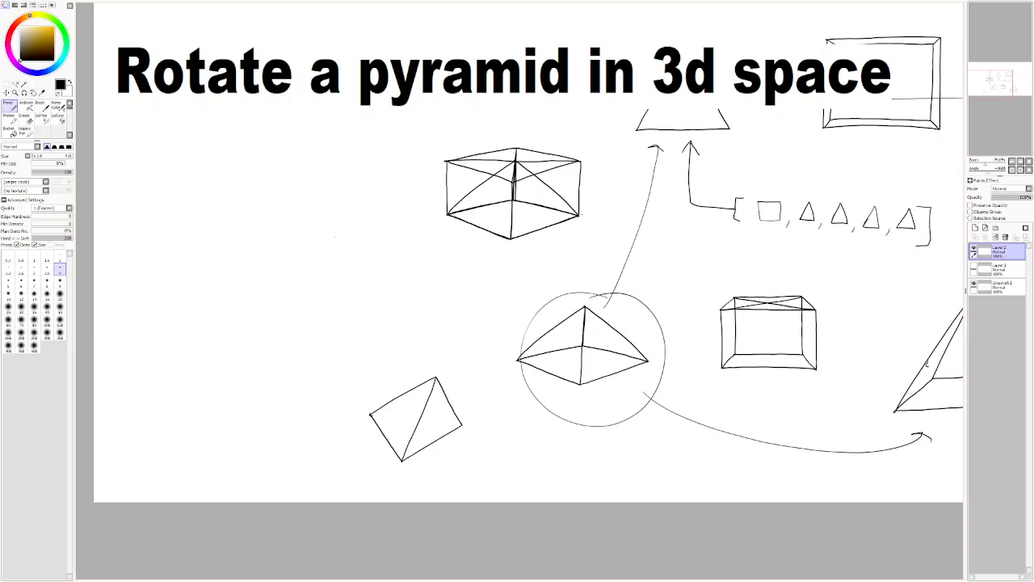
pyautogui.hotkey('ctrl', 'z')
pyautogui.moveTo(437, 377); pyautogui.dragTo(402, 458)
# Select the four loose corner dots above the tilted base, flip them horizontally, and return to the drawing pen.
pyautogui.click(7, 85)
pyautogui.moveTo(204, 265); pyautogui.dragTo(459, 344)
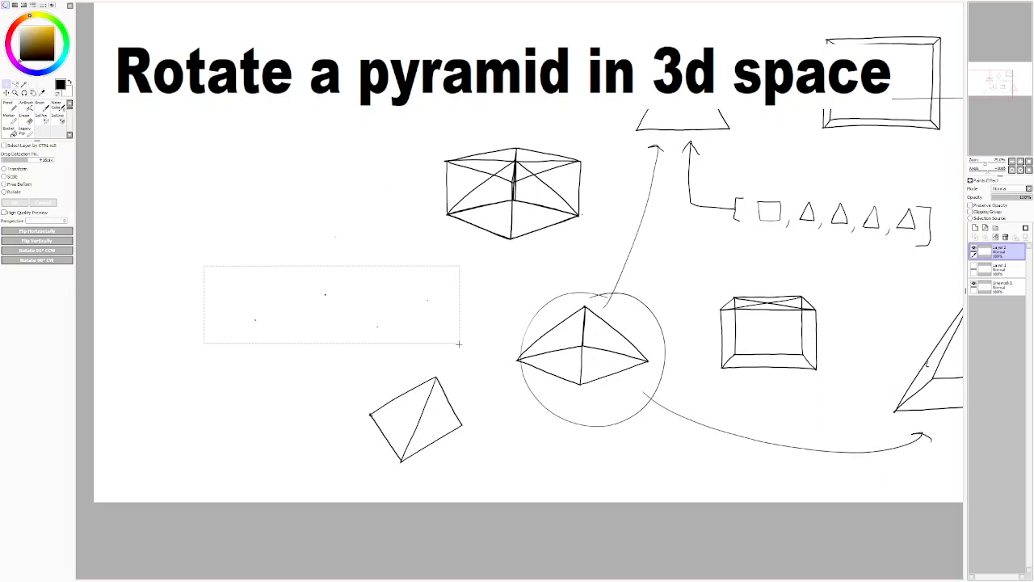
pyautogui.click(55, 244)
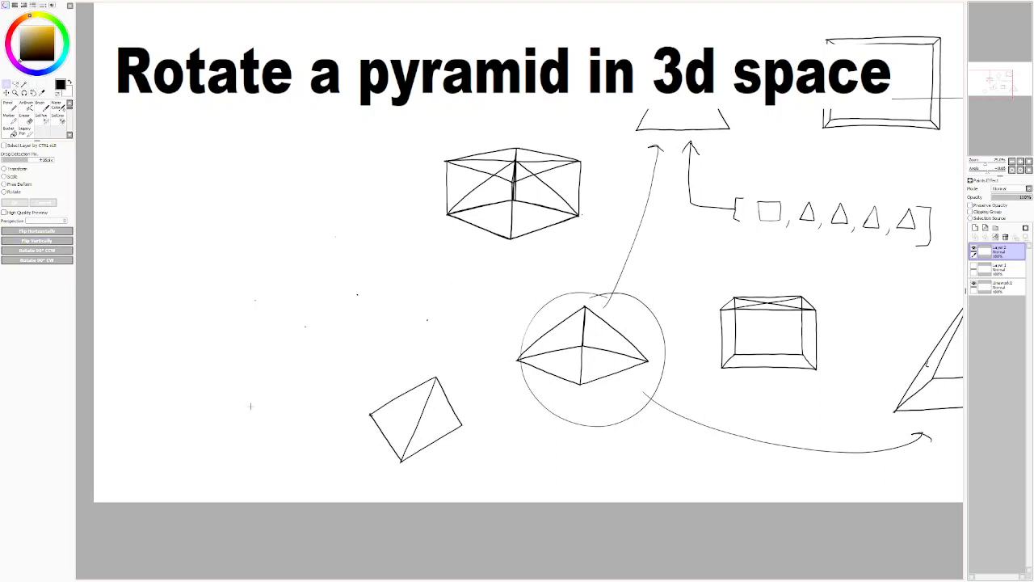
pyautogui.press('n')
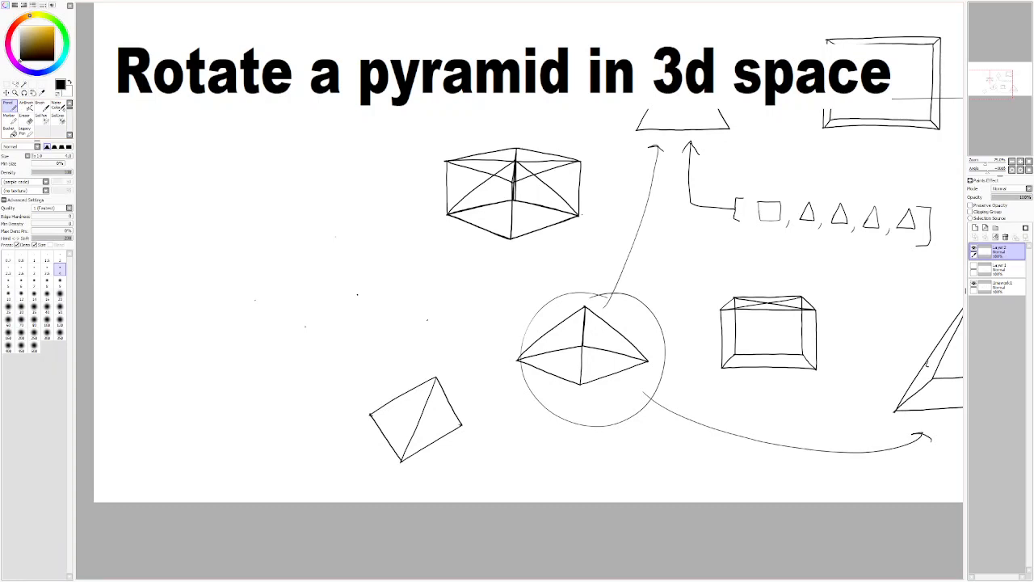
# Draw the tilted base's second diagonal and a vertical height line from the crossing up to the apex.
pyautogui.moveTo(460, 425); pyautogui.dragTo(373, 415)
pyautogui.moveTo(419, 420); pyautogui.dragTo(415, 349)
pyautogui.hotkey('ctrl', 'z')
pyautogui.moveTo(419, 406); pyautogui.dragTo(417, 352)
pyautogui.hotkey('ctrl', 'z')
pyautogui.moveTo(419, 415); pyautogui.dragTo(419, 358)
# Draw the slanted edges from the tilted pyramid's apex down to its base corners.
pyautogui.moveTo(418, 359); pyautogui.dragTo(370, 414)
pyautogui.moveTo(418, 359); pyautogui.dragTo(402, 458)
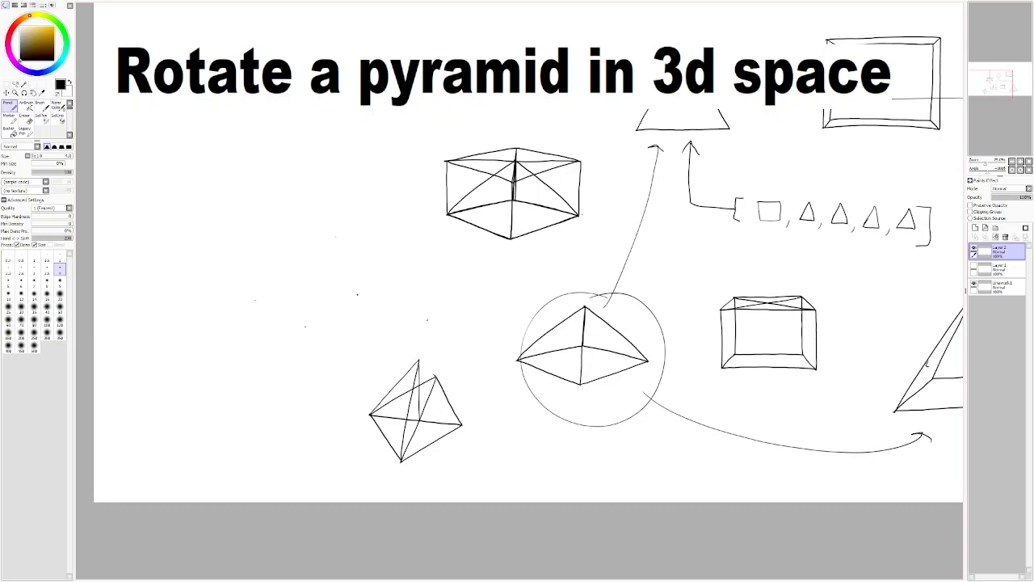
pyautogui.moveTo(421, 364); pyautogui.dragTo(431, 373)
pyautogui.hotkey('ctrl', 'z')
pyautogui.moveTo(462, 424); pyautogui.dragTo(421, 364)
# Draw curved rotation arrows beside the tilted pyramid and next to the circled pyramid's upper left.
pyautogui.moveTo(489, 458); pyautogui.dragTo(481, 435)
pyautogui.moveTo(505, 305); pyautogui.dragTo(491, 308)
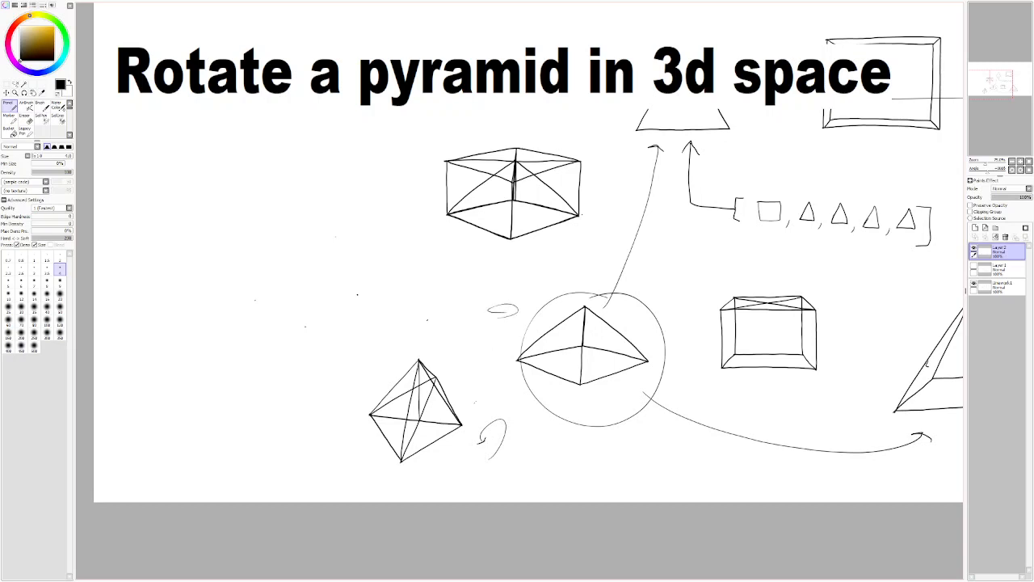
pyautogui.moveTo(477, 404)
pyautogui.mouseDown()
pyautogui.moveTo(487, 373)
pyautogui.moveTo(464, 386)
pyautogui.mouseUp()
# Connect the four loose dots above the tilted pyramid into a flat four-sided base.
pyautogui.moveTo(630, 324)
pyautogui.mouseDown()
pyautogui.moveTo(594, 410)
pyautogui.moveTo(576, 301)
pyautogui.mouseUp()
pyautogui.hotkey('ctrl', 'z')
pyautogui.moveTo(265, 279)
pyautogui.mouseDown()
pyautogui.moveTo(234, 293)
pyautogui.moveTo(459, 324)
pyautogui.moveTo(260, 270)
pyautogui.mouseUp()
pyautogui.hotkey('ctrl', 'z')
pyautogui.hotkey('ctrl', 'z')
pyautogui.moveTo(357, 294); pyautogui.dragTo(270, 298)
pyautogui.hotkey('ctrl', 'z')
pyautogui.moveTo(349, 294); pyautogui.dragTo(255, 299)
pyautogui.moveTo(426, 317); pyautogui.dragTo(357, 294)
pyautogui.moveTo(599, 339)
pyautogui.mouseDown()
pyautogui.moveTo(456, 349)
pyautogui.moveTo(419, 385)
pyautogui.moveTo(446, 420)
pyautogui.mouseUp()
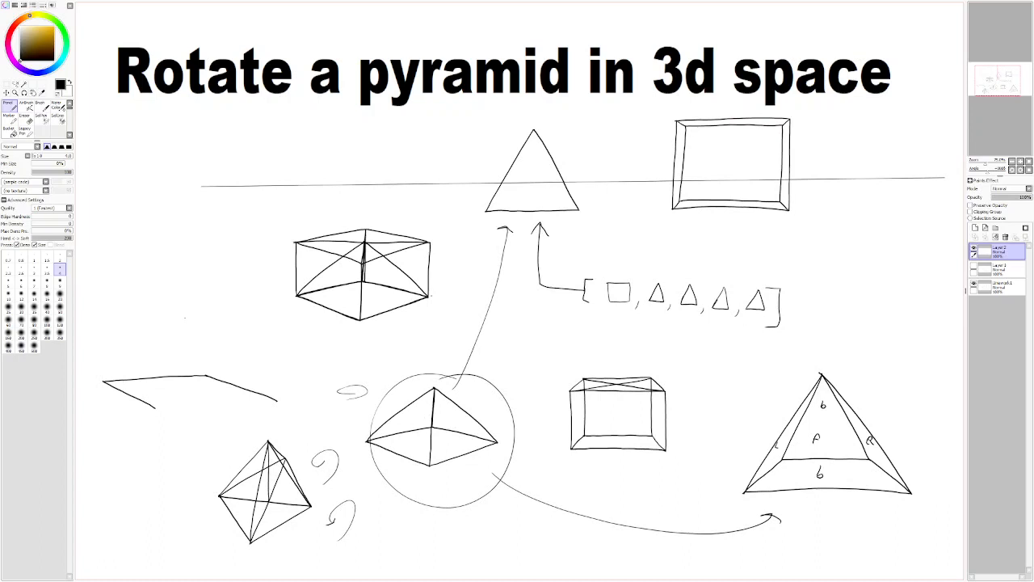
pyautogui.moveTo(275, 400); pyautogui.dragTo(258, 402)
pyautogui.hotkey('ctrl', 'z')
pyautogui.moveTo(275, 400); pyautogui.dragTo(197, 402)
# Draw the two crossing diagonals across the flat base at the far left.
pyautogui.moveTo(204, 377)
pyautogui.mouseDown()
pyautogui.moveTo(158, 406)
pyautogui.moveTo(207, 375)
pyautogui.mouseUp()
pyautogui.hotkey('ctrl', 'z')
pyautogui.moveTo(272, 399); pyautogui.dragTo(126, 384)
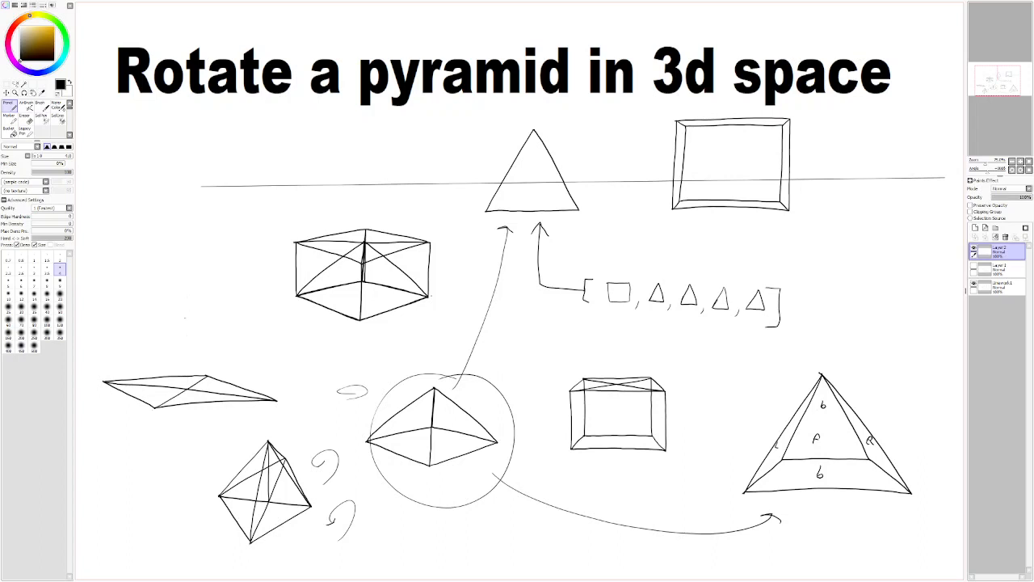
# Draw a vertical height line from the flat base's diagonal crossing up to the apex.
pyautogui.moveTo(187, 296); pyautogui.dragTo(188, 354)
pyautogui.hotkey('ctrl', 'z')
pyautogui.moveTo(188, 296); pyautogui.dragTo(188, 328)
pyautogui.hotkey('ctrl', 'z')
pyautogui.moveTo(186, 295); pyautogui.dragTo(185, 374)
pyautogui.hotkey('ctrl', 'z')
pyautogui.moveTo(861, 359)
pyautogui.mouseDown()
pyautogui.moveTo(769, 365)
pyautogui.moveTo(901, 456)
pyautogui.moveTo(816, 379)
pyautogui.mouseUp()
pyautogui.hotkey('ctrl', 'z')
pyautogui.moveTo(186, 278)
pyautogui.mouseDown()
pyautogui.moveTo(189, 386)
pyautogui.moveTo(167, 329)
pyautogui.mouseUp()
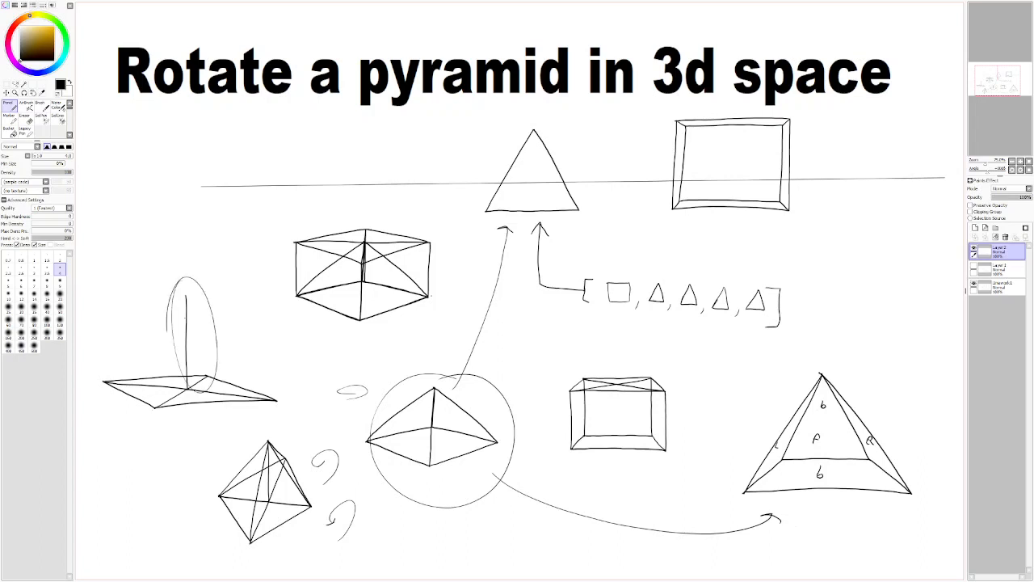
pyautogui.hotkey('ctrl', 'z')
# Draw the four slanted edges connecting the apex to the corners of the far-left base.
pyautogui.moveTo(186, 296); pyautogui.dragTo(103, 380)
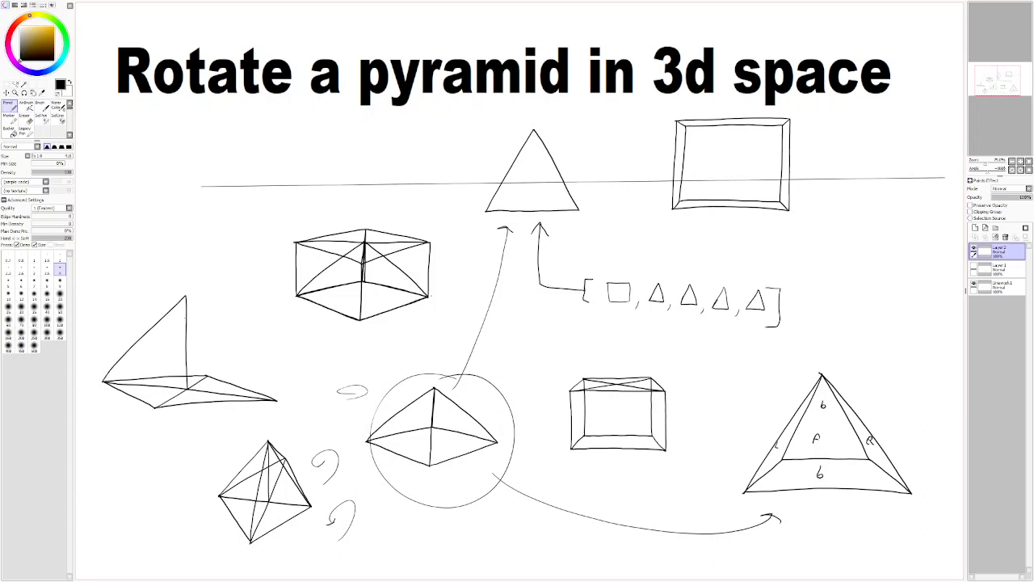
pyautogui.hotkey('ctrl', 'z')
pyautogui.moveTo(185, 296); pyautogui.dragTo(103, 379)
pyautogui.moveTo(186, 296)
pyautogui.mouseDown()
pyautogui.moveTo(156, 408)
pyautogui.moveTo(201, 350)
pyautogui.mouseUp()
pyautogui.hotkey('ctrl', 'z')
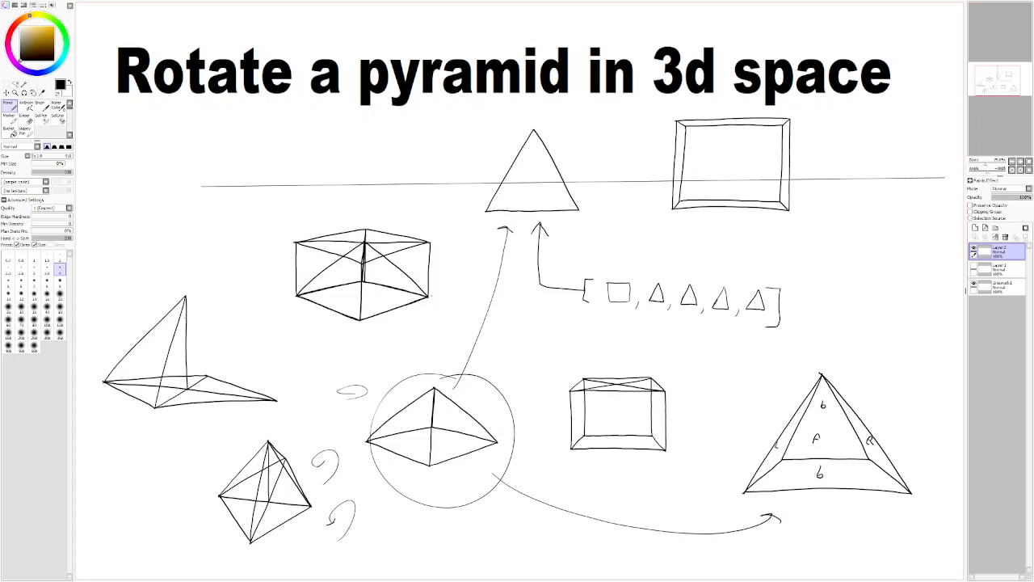
pyautogui.moveTo(186, 297); pyautogui.dragTo(201, 356)
pyautogui.moveTo(275, 397); pyautogui.dragTo(228, 339)
# Draw a small curved arrow pointing left beneath the far-left pyramid.
pyautogui.moveTo(451, 390)
pyautogui.mouseDown()
pyautogui.moveTo(409, 391)
pyautogui.moveTo(514, 408)
pyautogui.moveTo(370, 399)
pyautogui.mouseUp()
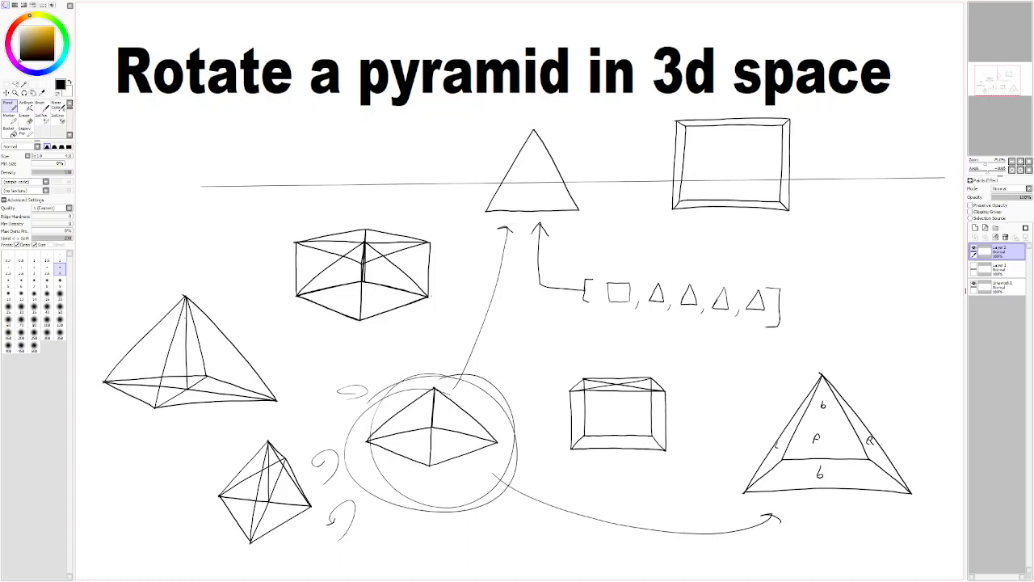
pyautogui.hotkey('ctrl', 'z')
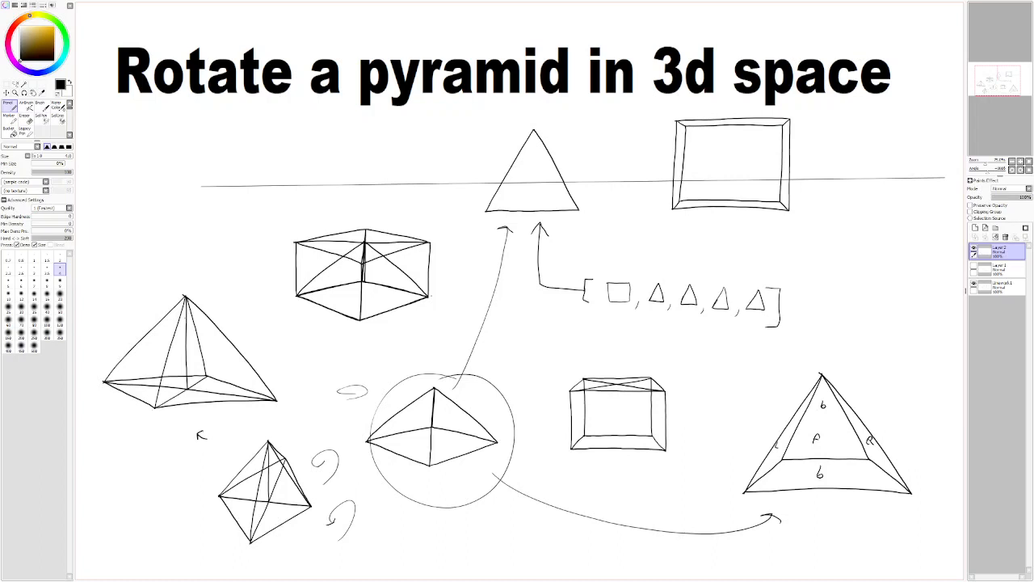
pyautogui.moveTo(208, 432); pyautogui.dragTo(212, 439)
pyautogui.hotkey('ctrl', 'z')
pyautogui.hotkey('ctrl', 'z')
pyautogui.moveTo(143, 420); pyautogui.dragTo(167, 421)
# Draw a thin flat base with crossing diagonals just above the small box, with a curved arrow pointing right beneath it.
pyautogui.moveTo(553, 323)
pyautogui.mouseDown()
pyautogui.moveTo(502, 332)
pyautogui.moveTo(565, 335)
pyautogui.mouseUp()
pyautogui.hotkey('ctrl', 'z')
pyautogui.moveTo(540, 386)
pyautogui.mouseDown()
pyautogui.moveTo(578, 384)
pyautogui.moveTo(557, 398)
pyautogui.moveTo(560, 387)
pyautogui.mouseUp()
pyautogui.hotkey('ctrl', 'z')
pyautogui.hotkey('ctrl', 'z')
pyautogui.moveTo(537, 355); pyautogui.dragTo(493, 364)
pyautogui.moveTo(622, 360); pyautogui.dragTo(547, 356)
pyautogui.hotkey('ctrl', 'z')
pyautogui.moveTo(619, 361)
pyautogui.mouseDown()
pyautogui.moveTo(561, 374)
pyautogui.moveTo(624, 371)
pyautogui.moveTo(561, 374)
pyautogui.mouseUp()
pyautogui.hotkey('ctrl', 'z')
pyautogui.hotkey('ctrl', 'z')
pyautogui.moveTo(624, 359)
pyautogui.mouseDown()
pyautogui.moveTo(581, 371)
pyautogui.moveTo(545, 357)
pyautogui.moveTo(569, 368)
pyautogui.moveTo(497, 364)
pyautogui.mouseUp()
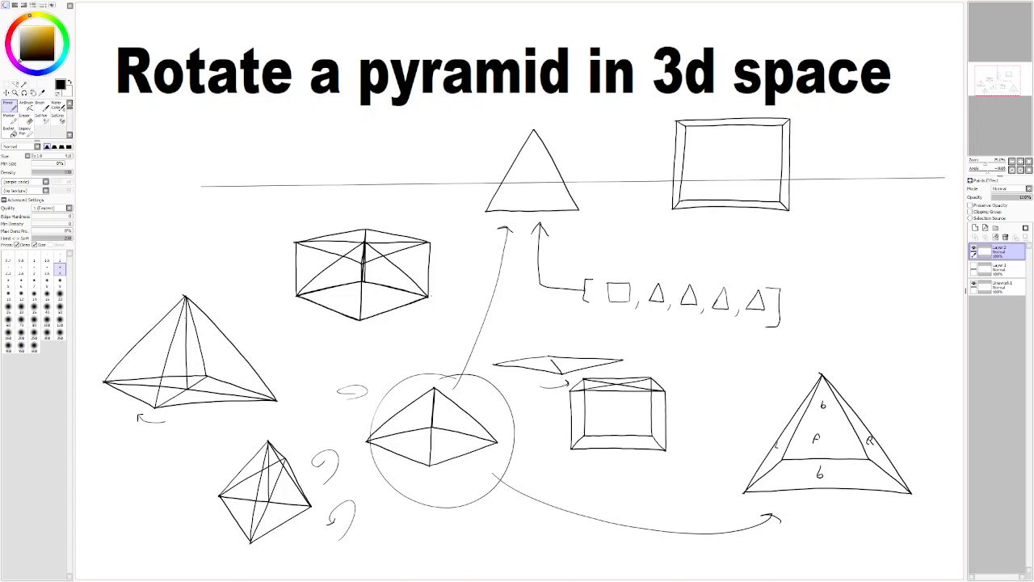
pyautogui.moveTo(621, 360); pyautogui.dragTo(495, 365)
# Draw a vertical height line from the thin base's diagonal crossing up to the apex.
pyautogui.moveTo(554, 302)
pyautogui.mouseDown()
pyautogui.moveTo(554, 322)
pyautogui.moveTo(560, 315)
pyautogui.mouseUp()
pyautogui.hotkey('ctrl', 'z')
pyautogui.hotkey('ctrl', 'z')
pyautogui.moveTo(554, 301); pyautogui.dragTo(554, 326)
# Draw the slanted edges from the apex to the corners of the thin base above the small box.
pyautogui.moveTo(553, 302); pyautogui.dragTo(495, 363)
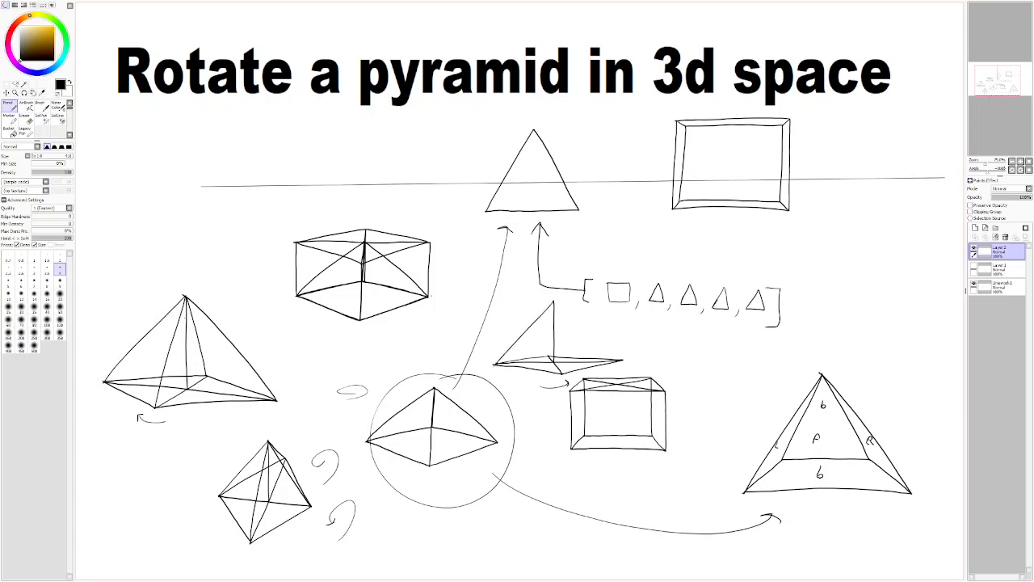
pyautogui.hotkey('ctrl', 'z')
pyautogui.moveTo(553, 302); pyautogui.dragTo(495, 363)
pyautogui.moveTo(552, 309)
pyautogui.mouseDown()
pyautogui.moveTo(549, 341)
pyautogui.moveTo(556, 317)
pyautogui.mouseUp()
pyautogui.hotkey('ctrl', 'z')
pyautogui.hotkey('ctrl', 'z')
pyautogui.moveTo(559, 369); pyautogui.dragTo(556, 313)
pyautogui.moveTo(620, 359); pyautogui.dragTo(577, 320)
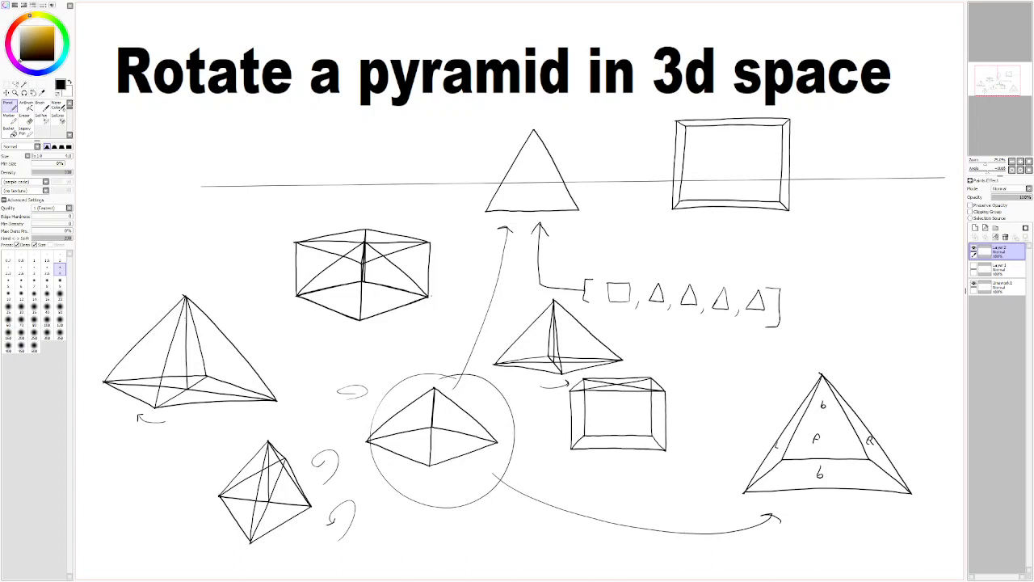
pyautogui.moveTo(267, 427)
pyautogui.mouseDown()
pyautogui.moveTo(300, 543)
pyautogui.moveTo(244, 431)
pyautogui.mouseUp()
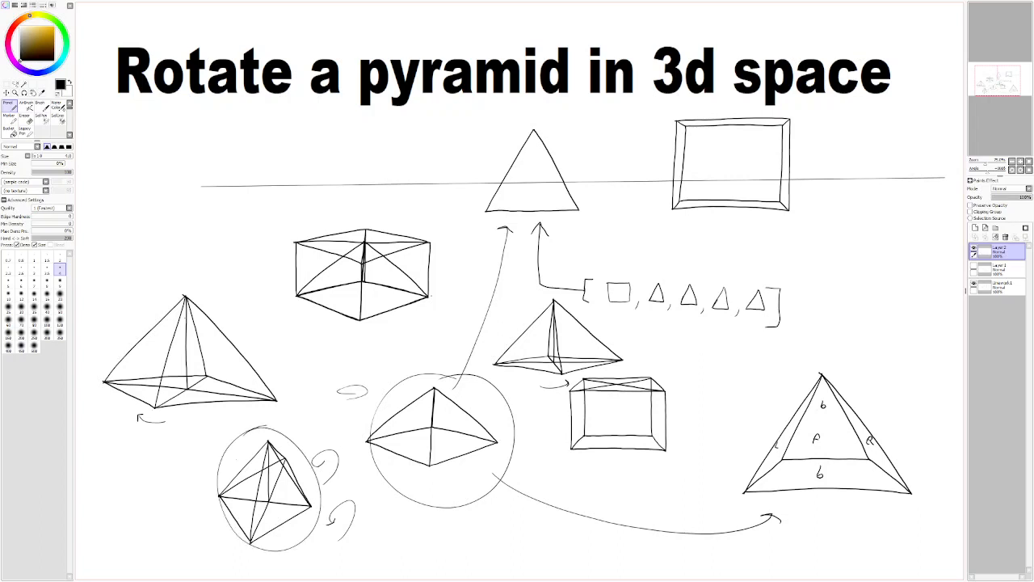
pyautogui.moveTo(471, 370)
pyautogui.mouseDown()
pyautogui.moveTo(433, 380)
pyautogui.moveTo(496, 395)
pyautogui.moveTo(452, 370)
pyautogui.mouseUp()
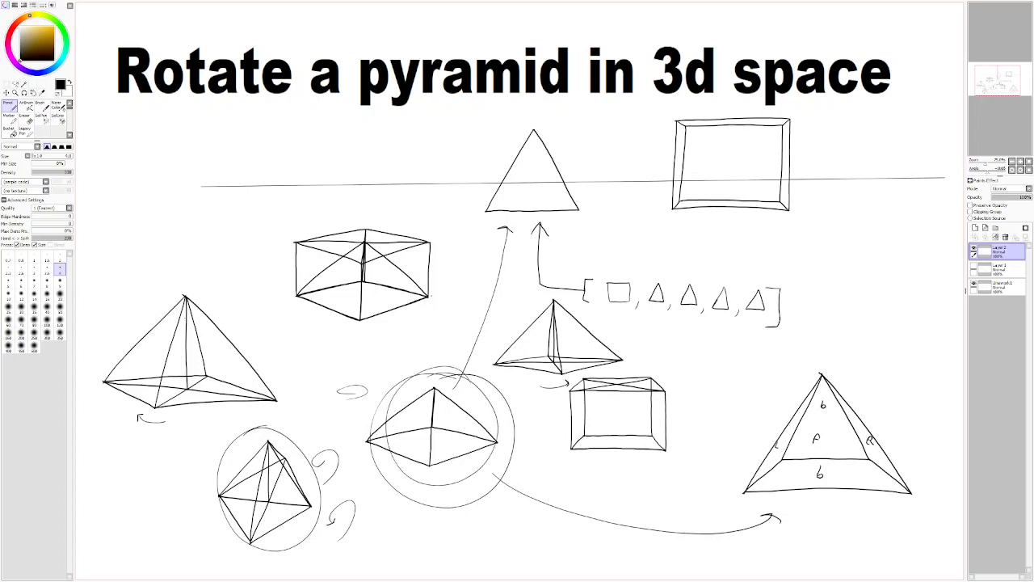
pyautogui.hotkey('ctrl', 'z')
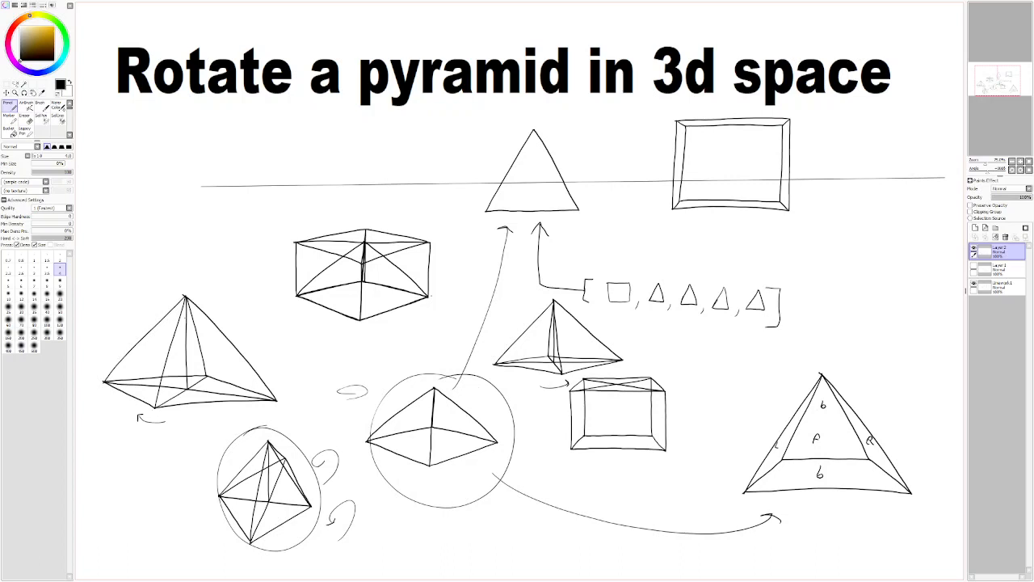
pyautogui.moveTo(257, 428)
pyautogui.mouseDown()
pyautogui.moveTo(331, 505)
pyautogui.moveTo(206, 493)
pyautogui.mouseUp()
pyautogui.hotkey('ctrl', 'z')
pyautogui.hotkey('ctrl', 'z')
pyautogui.moveTo(291, 431)
pyautogui.mouseDown()
pyautogui.moveTo(246, 432)
pyautogui.moveTo(300, 435)
pyautogui.mouseUp()
pyautogui.hotkey('ctrl', 'z')
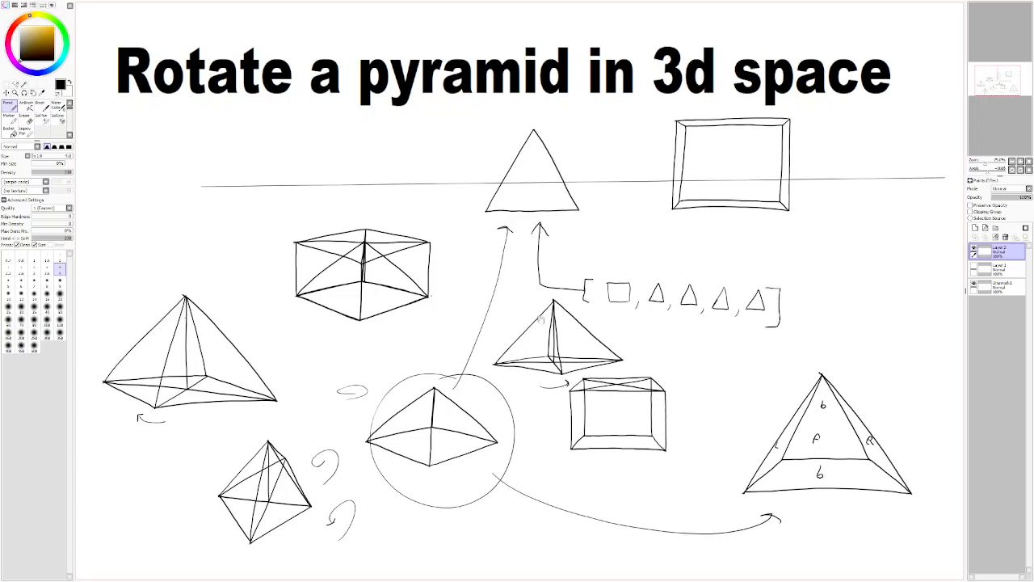
# Try to outline a trapezoid base above the horizon line from four corner dots, and undo it.
pyautogui.moveTo(553, 341)
pyautogui.mouseDown()
pyautogui.moveTo(550, 370)
pyautogui.moveTo(600, 422)
pyautogui.mouseUp()
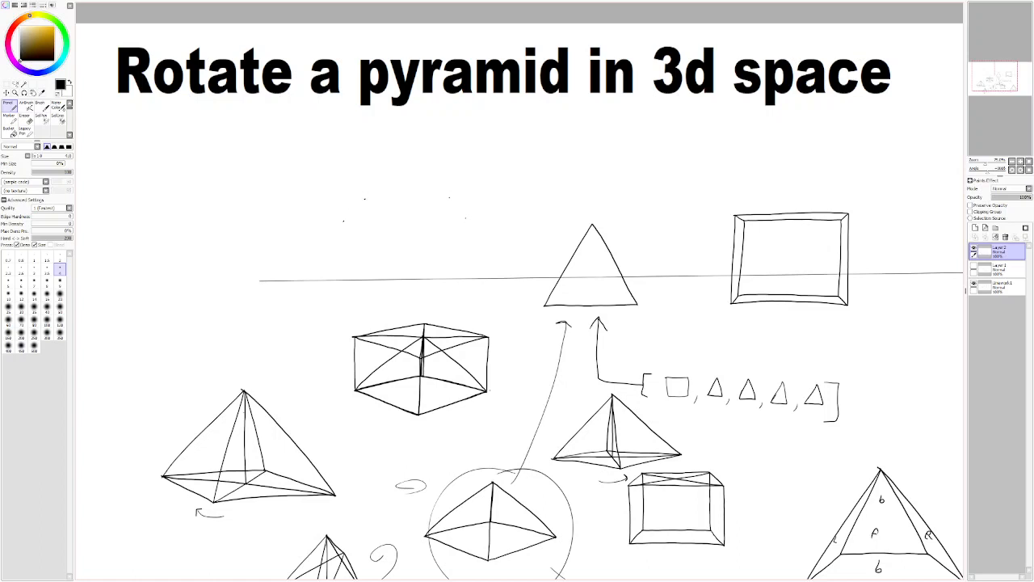
pyautogui.moveTo(344, 220); pyautogui.dragTo(362, 201)
pyautogui.moveTo(449, 196); pyautogui.dragTo(364, 198)
pyautogui.moveTo(464, 218); pyautogui.dragTo(343, 220)
pyautogui.hotkey('ctrl', 'z')
pyautogui.hotkey('ctrl', 'z')
pyautogui.moveTo(466, 218); pyautogui.dragTo(343, 221)
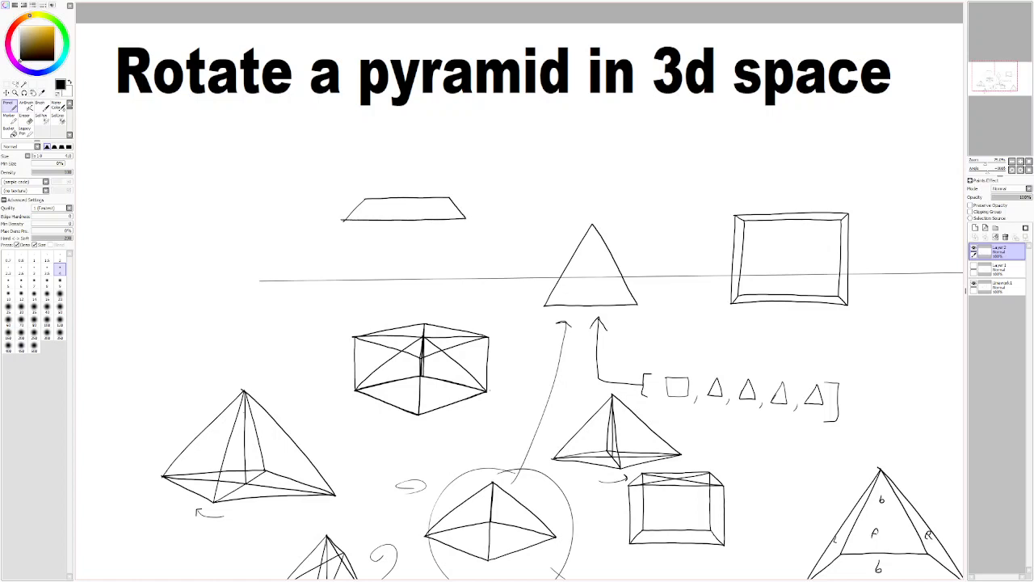
pyautogui.hotkey('ctrl', 'z')
pyautogui.moveTo(465, 218); pyautogui.dragTo(340, 220)
pyautogui.hotkey('ctrl', 'z')
pyautogui.hotkey('ctrl', 'z')
pyautogui.hotkey('ctrl', 'z')
pyautogui.hotkey('ctrl', 'z')
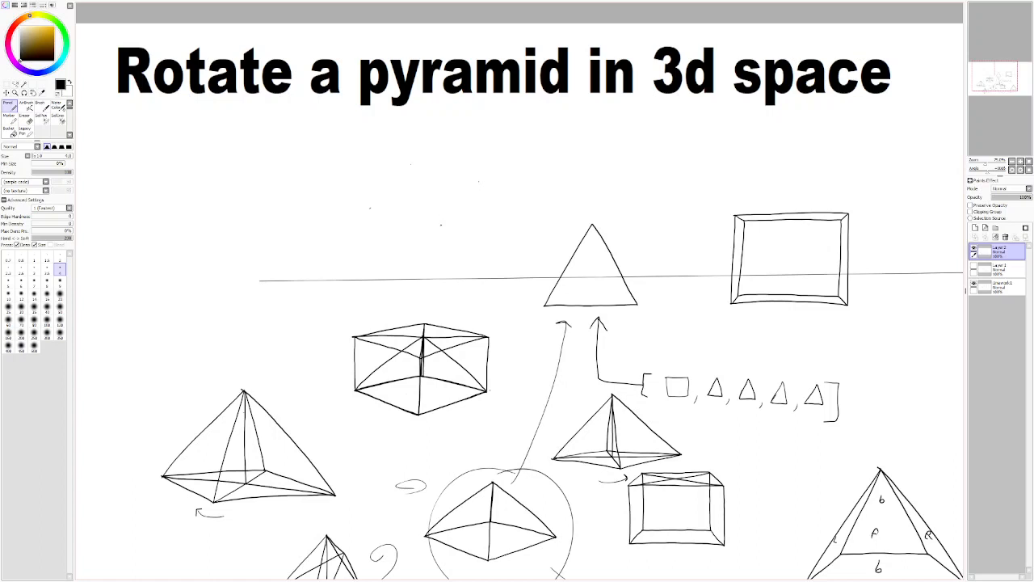
# Connect four corner dots above the horizon line into a slanted parallelogram base.
pyautogui.moveTo(478, 182)
pyautogui.mouseDown()
pyautogui.moveTo(440, 227)
pyautogui.moveTo(391, 210)
pyautogui.mouseUp()
pyautogui.hotkey('ctrl', 'z')
pyautogui.hotkey('ctrl', 'z')
pyautogui.moveTo(478, 183)
pyautogui.mouseDown()
pyautogui.moveTo(444, 220)
pyautogui.moveTo(490, 179)
pyautogui.moveTo(441, 225)
pyautogui.moveTo(387, 212)
pyautogui.mouseUp()
pyautogui.hotkey('ctrl', 'z')
pyautogui.hotkey('ctrl', 'z')
pyautogui.moveTo(410, 165); pyautogui.dragTo(370, 207)
pyautogui.moveTo(448, 176); pyautogui.dragTo(463, 180)
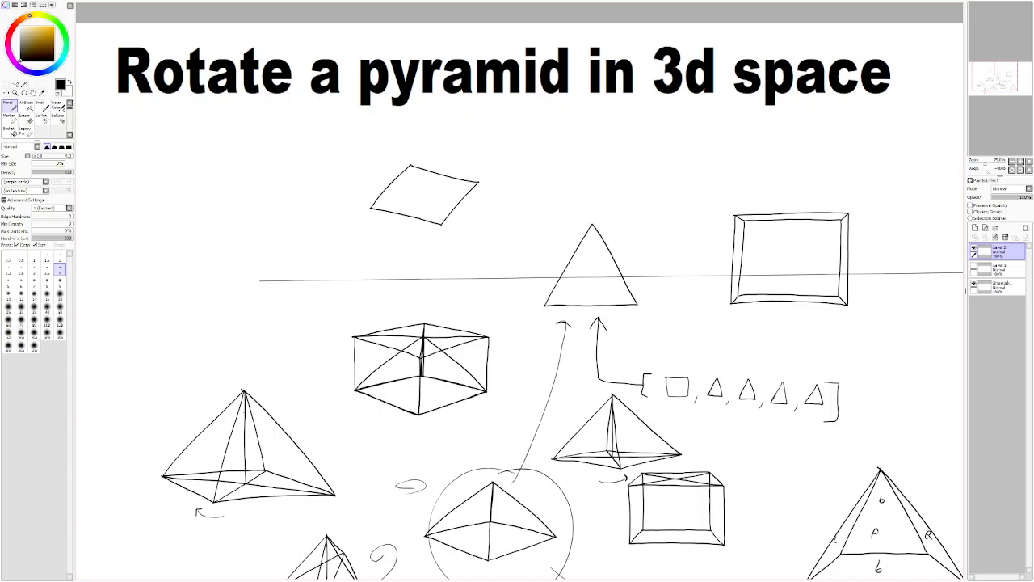
pyautogui.hotkey('ctrl', 'z')
pyautogui.moveTo(478, 182); pyautogui.dragTo(412, 164)
# Draw the two crossing diagonals across the parallelogram base above the horizon.
pyautogui.moveTo(478, 181); pyautogui.dragTo(372, 207)
pyautogui.hotkey('ctrl', 'z')
pyautogui.moveTo(477, 181); pyautogui.dragTo(381, 203)
pyautogui.hotkey('ctrl', 'z')
pyautogui.moveTo(477, 181); pyautogui.dragTo(371, 206)
pyautogui.hotkey('ctrl', 'z')
pyautogui.moveTo(477, 181); pyautogui.dragTo(371, 207)
pyautogui.moveTo(438, 215); pyautogui.dragTo(428, 192)
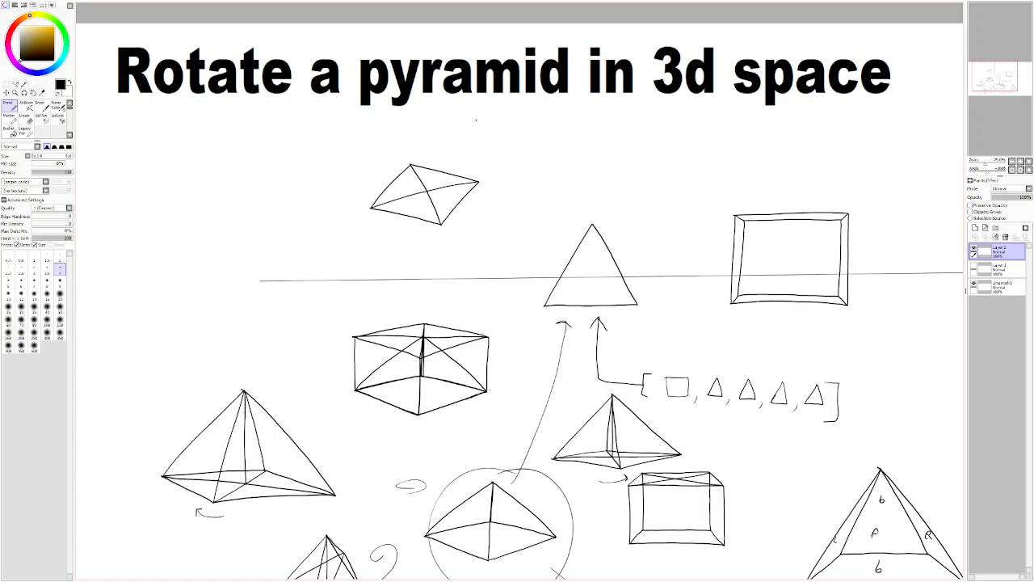
pyautogui.moveTo(476, 120); pyautogui.dragTo(430, 186)
pyautogui.hotkey('ctrl', 'z')
pyautogui.moveTo(446, 165); pyautogui.dragTo(426, 192)
pyautogui.hotkey('ctrl', 'z')
pyautogui.hotkey('ctrl', 'z')
# Draw the visible edges from an apex above the parallelogram base down to its corners.
pyautogui.moveTo(405, 136); pyautogui.dragTo(371, 207)
pyautogui.hotkey('ctrl', 'z')
pyautogui.moveTo(405, 136); pyautogui.dragTo(371, 206)
pyautogui.moveTo(406, 160); pyautogui.dragTo(398, 170)
pyautogui.hotkey('ctrl', 'z')
pyautogui.hotkey('ctrl', 'z')
pyautogui.moveTo(405, 136); pyautogui.dragTo(372, 205)
pyautogui.hotkey('ctrl', 'z')
pyautogui.moveTo(405, 136); pyautogui.dragTo(378, 194)
pyautogui.moveTo(462, 174); pyautogui.dragTo(421, 145)
# Label the faces of the pyramid above the horizon L and F, and its base b.
pyautogui.moveTo(401, 183); pyautogui.dragTo(457, 187)
pyautogui.hotkey('ctrl', 'z')
pyautogui.moveTo(420, 156); pyautogui.dragTo(429, 159)
pyautogui.hotkey('ctrl', 'z')
pyautogui.moveTo(423, 176)
pyautogui.mouseDown()
pyautogui.moveTo(425, 195)
pyautogui.moveTo(428, 151)
pyautogui.mouseUp()
pyautogui.hotkey('ctrl', 'z')
pyautogui.moveTo(424, 184); pyautogui.dragTo(429, 195)
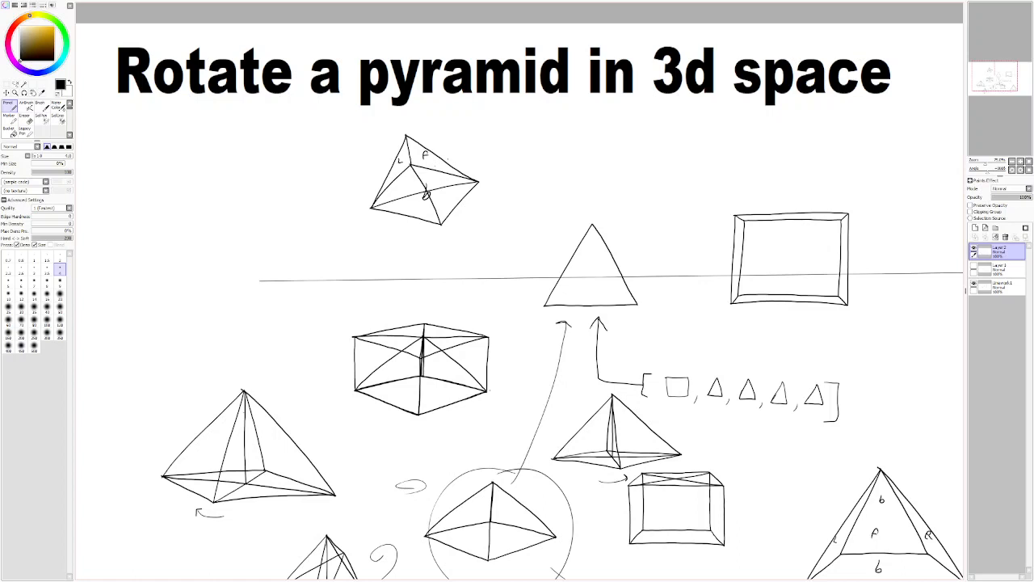
# Draw small arrows pointing at the L and F faces of the pyramid above the horizon.
pyautogui.moveTo(383, 132); pyautogui.dragTo(392, 140)
pyautogui.moveTo(445, 123); pyautogui.dragTo(445, 129)
pyautogui.moveTo(427, 151); pyautogui.dragTo(425, 148)
pyautogui.hotkey('ctrl', 'z')
pyautogui.moveTo(677, 493)
pyautogui.mouseDown()
pyautogui.moveTo(641, 493)
pyautogui.moveTo(569, 435)
pyautogui.moveTo(592, 424)
pyautogui.moveTo(616, 458)
pyautogui.moveTo(616, 485)
pyautogui.moveTo(611, 440)
pyautogui.mouseUp()
pyautogui.moveTo(721, 437)
pyautogui.mouseDown()
pyautogui.moveTo(725, 485)
pyautogui.moveTo(726, 471)
pyautogui.mouseUp()
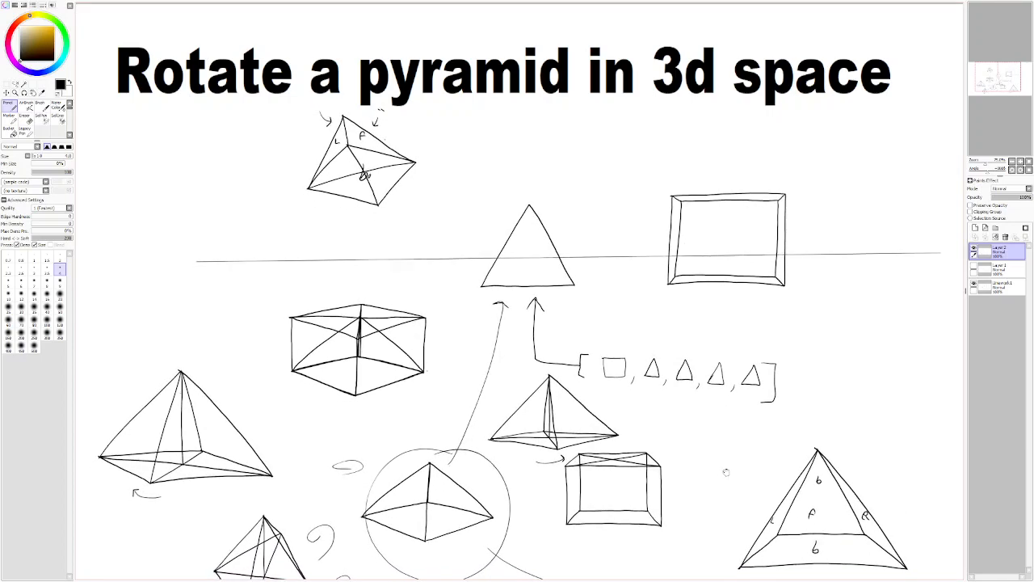